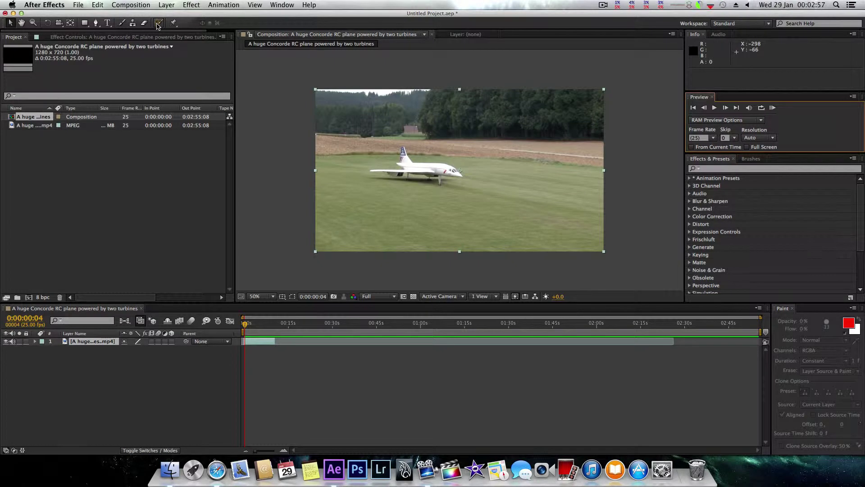
- Scrub the timeline near the clip's start and park the playhead at 0:00:00:08
alt+click(157, 24)
click(253, 324)
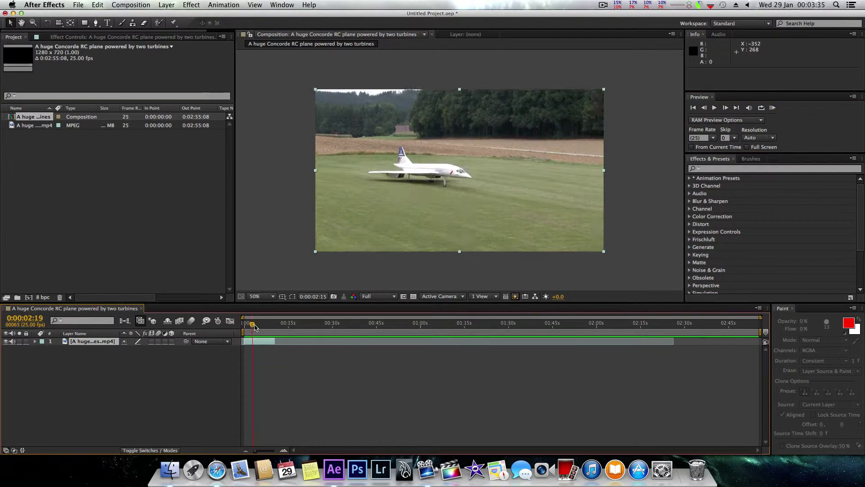
mouse_move(255, 327)
mouse_down()
mouse_move(267, 326)
mouse_move(243, 322)
mouse_up()
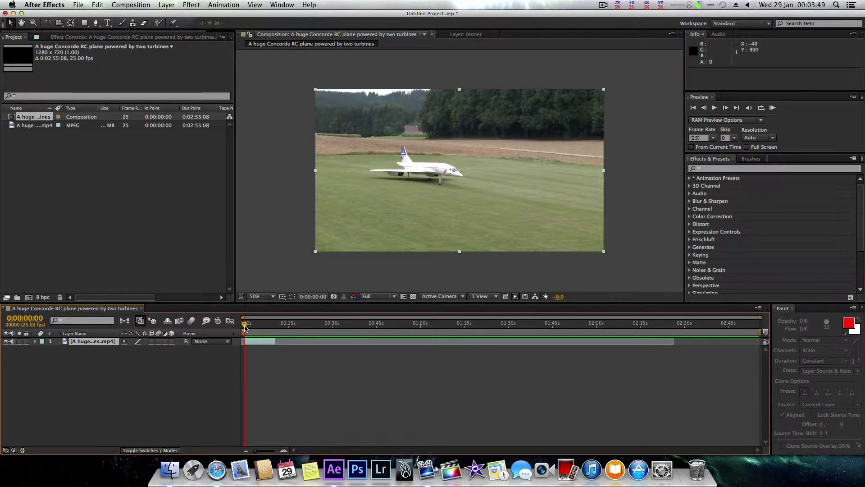
mouse_move(244, 327)
mouse_down()
mouse_move(260, 325)
mouse_move(245, 321)
mouse_up()
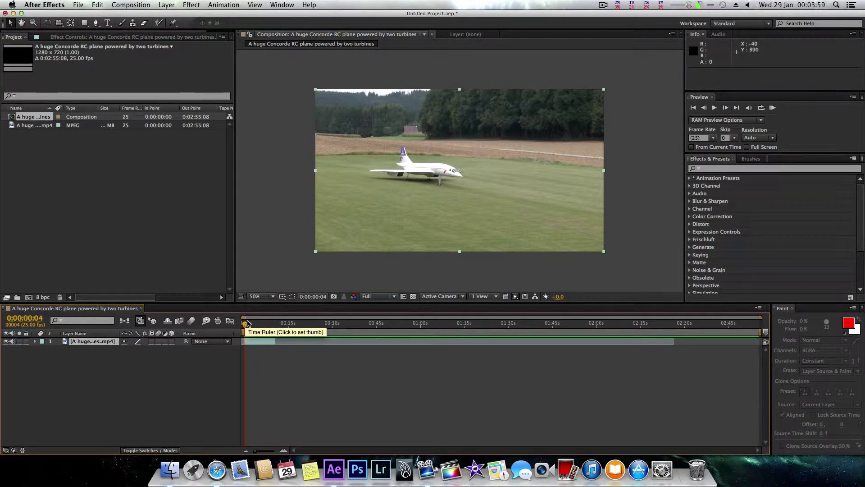
mouse_move(245, 324)
mouse_down()
mouse_move(259, 327)
mouse_move(246, 323)
mouse_up()
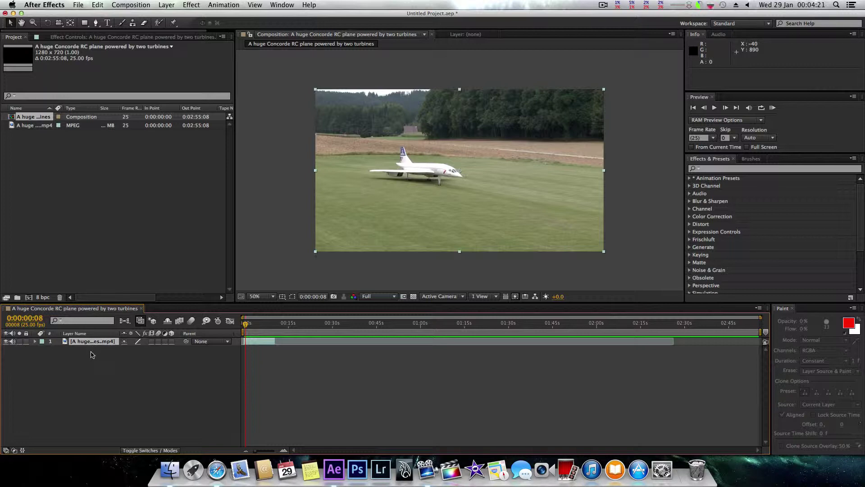
- Duplicate the Concorde footage layer and rename the lower copy roto
key(super+d)
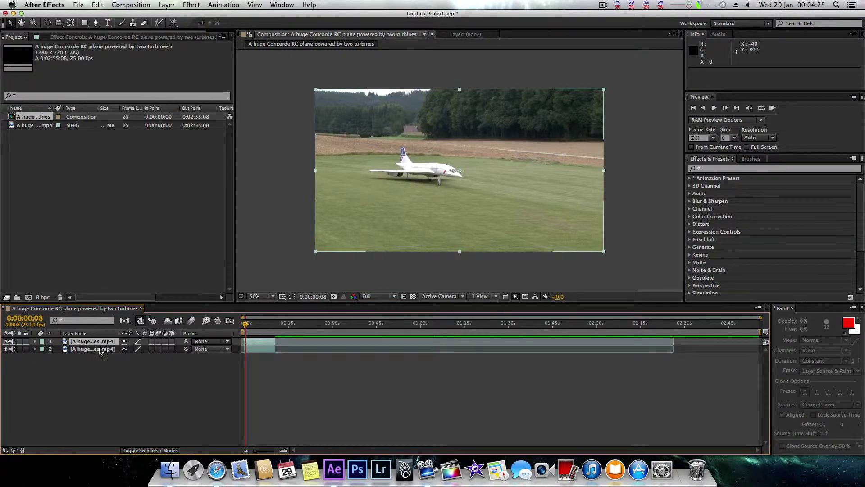
click(99, 351)
right_click(96, 351)
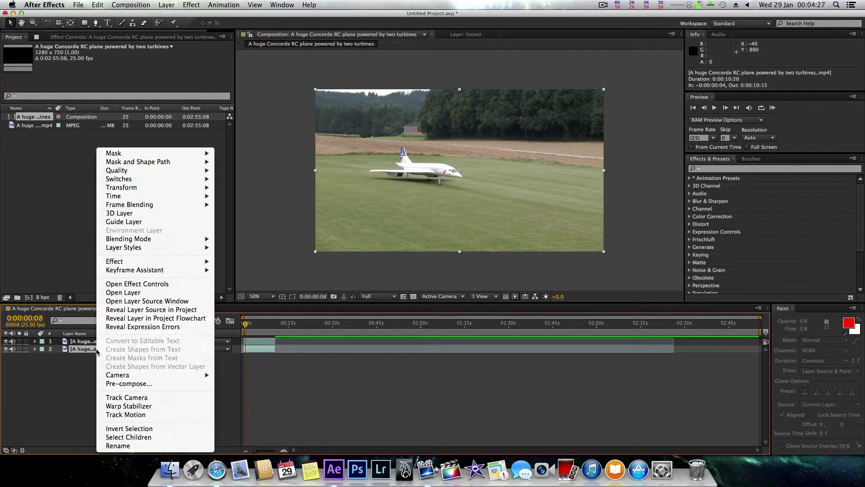
click(119, 444)
text(r)
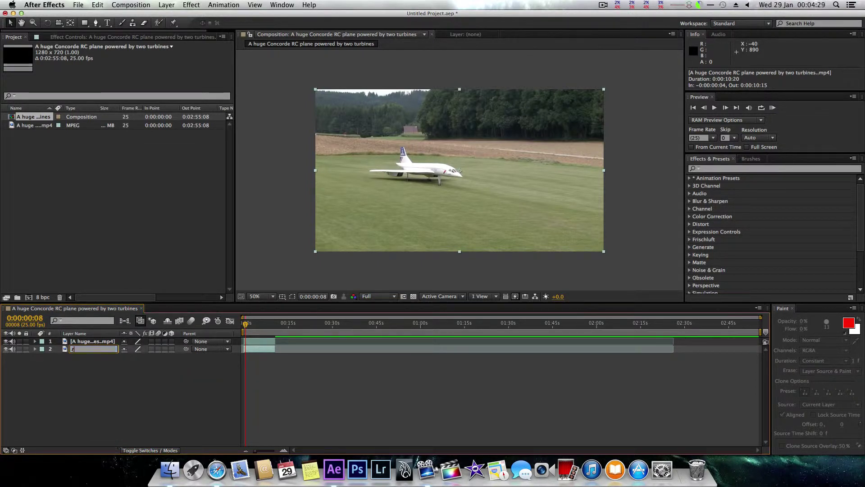
text(oto)
key(Return)
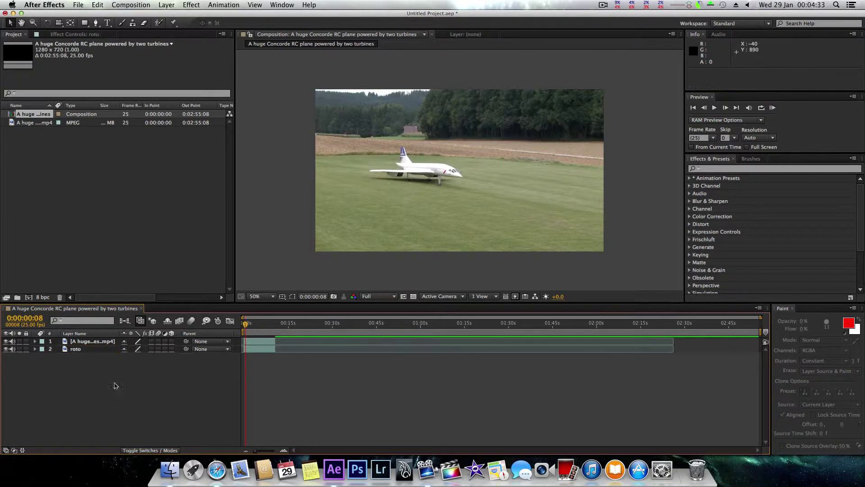
- Open the roto layer in its own Layer viewer and activate the Roto Brush tool
click(82, 349)
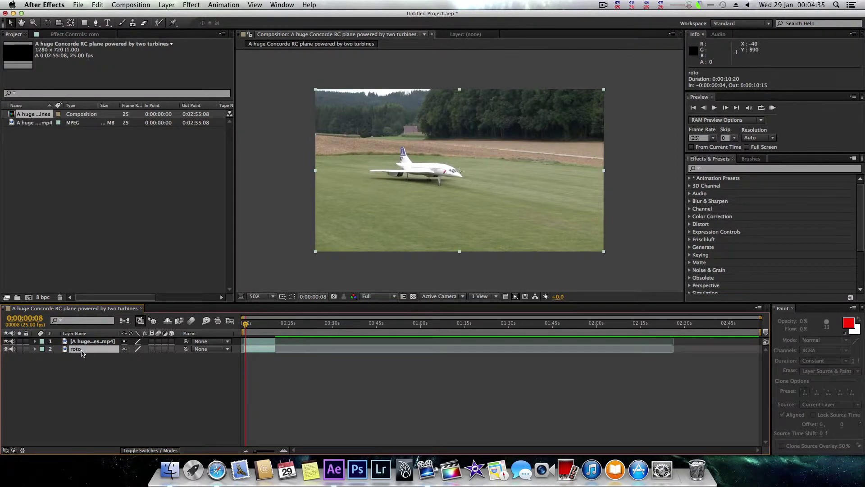
double_click(81, 351)
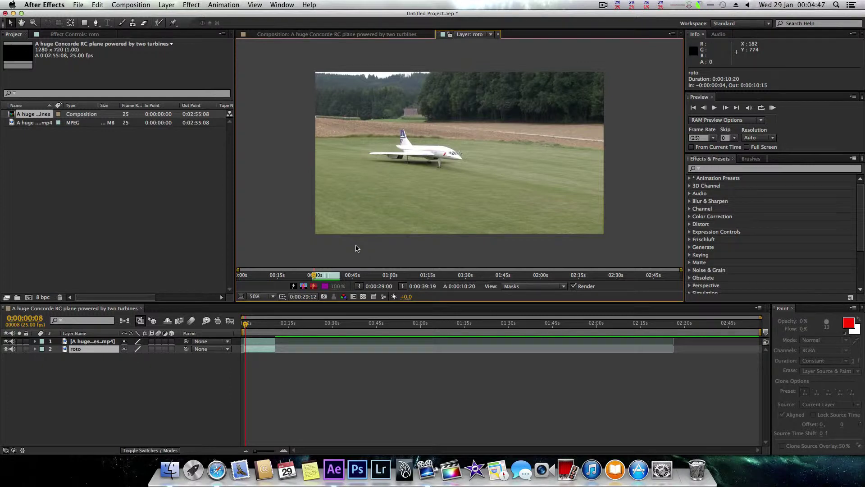
click(158, 26)
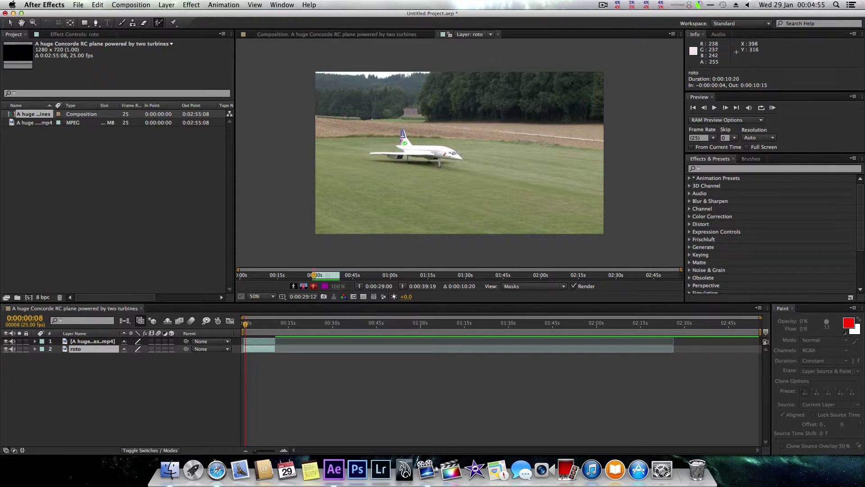
- Paint a Roto Brush foreground stroke along the Concorde's fuselage up to the base of the tail fin
scroll(460, 153, up, 3)
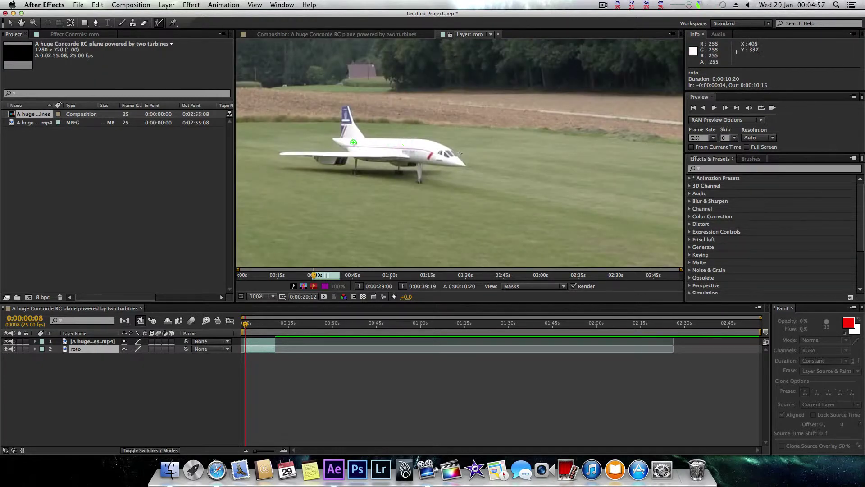
scroll(460, 153, up, 2)
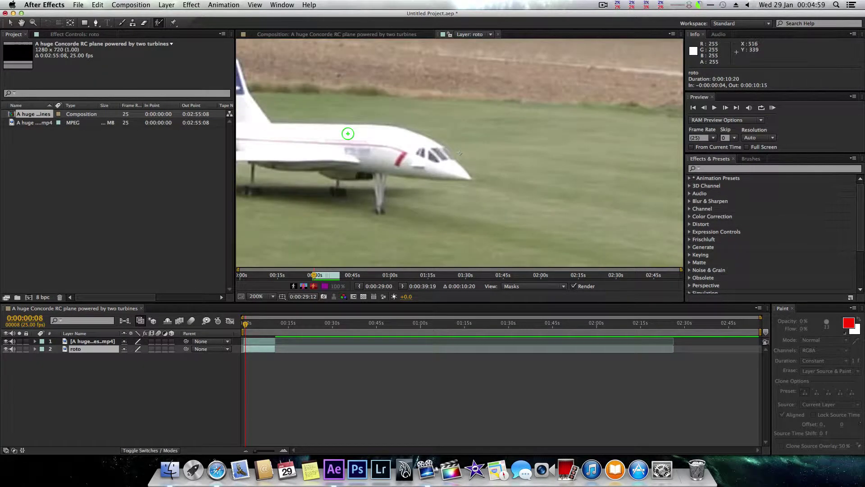
scroll(459, 153, down, 2)
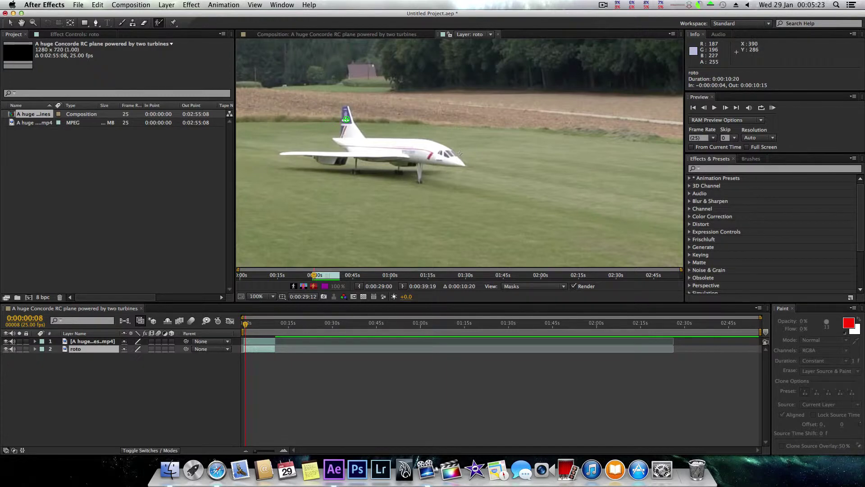
scroll(353, 139, down, 2)
scroll(353, 140, up, 3)
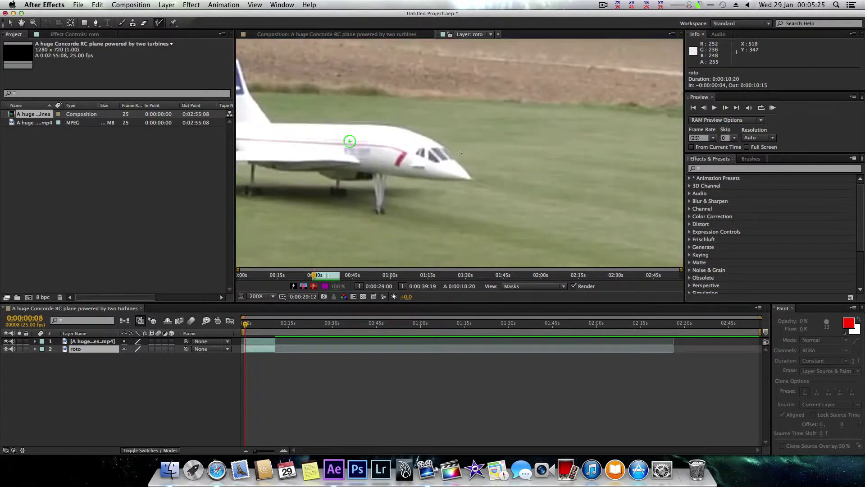
click(350, 141)
mouse_move(350, 141)
mouse_down()
mouse_move(277, 139)
mouse_move(253, 125)
mouse_move(243, 100)
mouse_up()
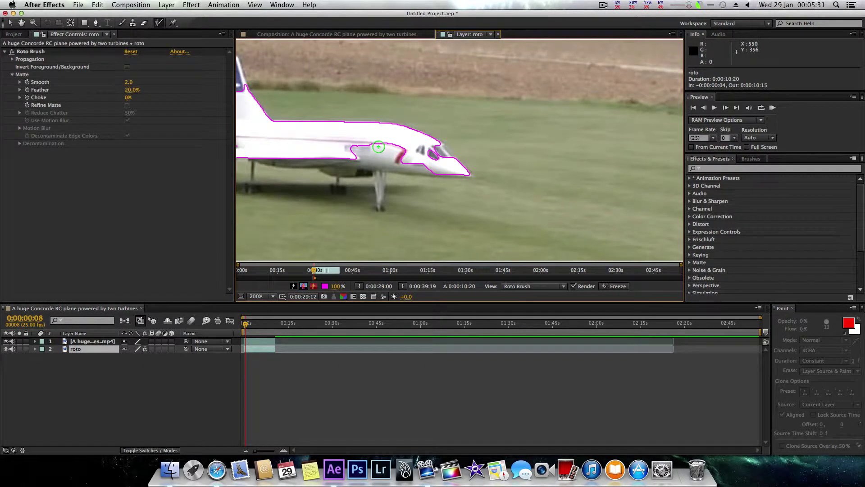
- Extend the Roto Brush selection over the tail fin, nose gear, underside and rear engine, and subtract the grass beneath the fuselage
scroll(379, 147, left, 5)
scroll(379, 147, up, 2)
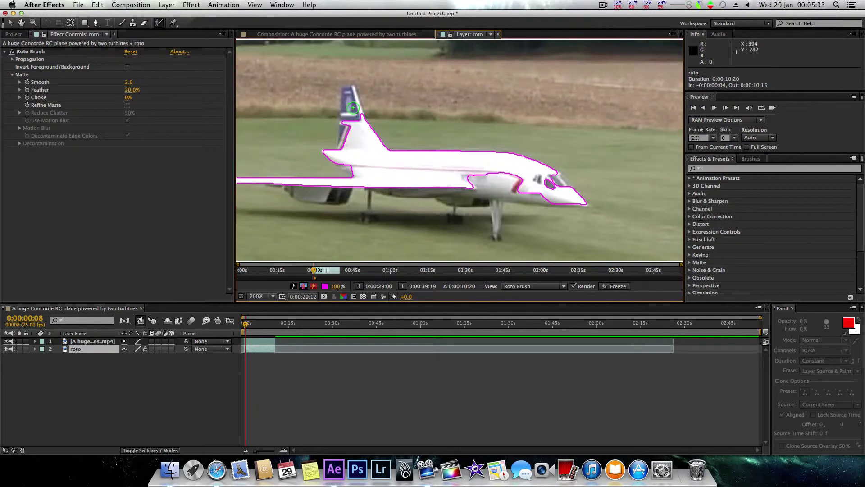
mouse_move(351, 110)
mouse_down()
mouse_move(349, 99)
mouse_move(349, 146)
mouse_move(387, 167)
mouse_move(536, 191)
mouse_move(495, 201)
mouse_move(499, 232)
mouse_up()
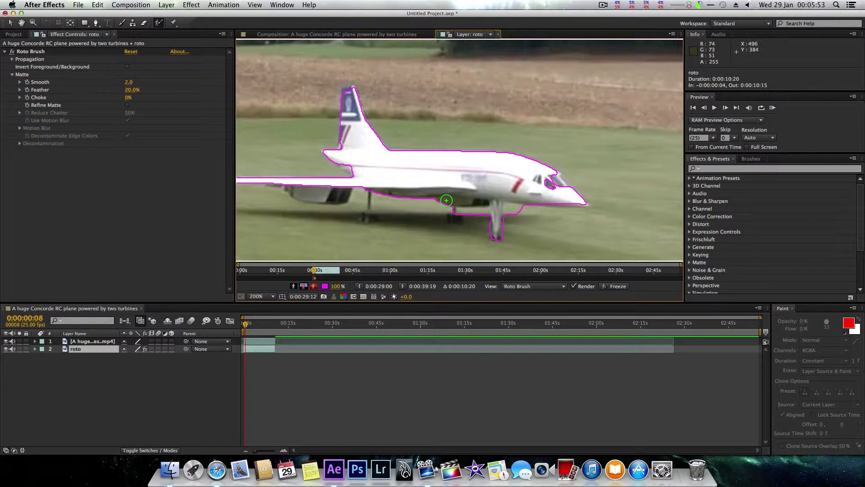
drag(446, 200, 478, 197)
mouse_move(383, 229)
mouse_down()
mouse_move(394, 205)
mouse_move(471, 224)
mouse_move(478, 211)
mouse_move(515, 226)
mouse_move(523, 212)
mouse_move(505, 240)
mouse_move(507, 223)
mouse_up()
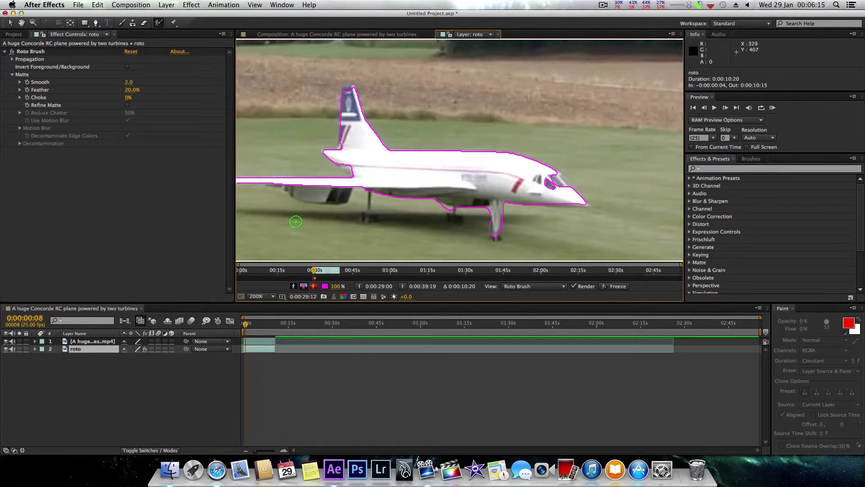
drag(299, 193, 336, 195)
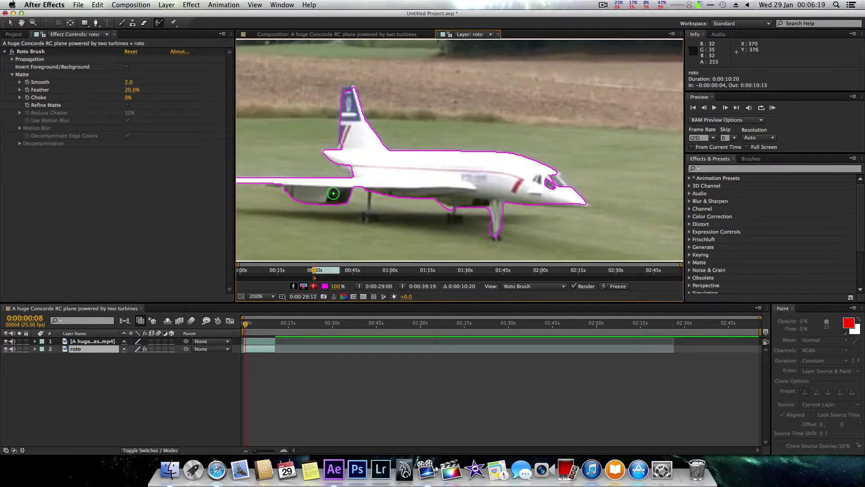
- Add the rear landing gear's leg and wheel to the Roto Brush selection
key(period)
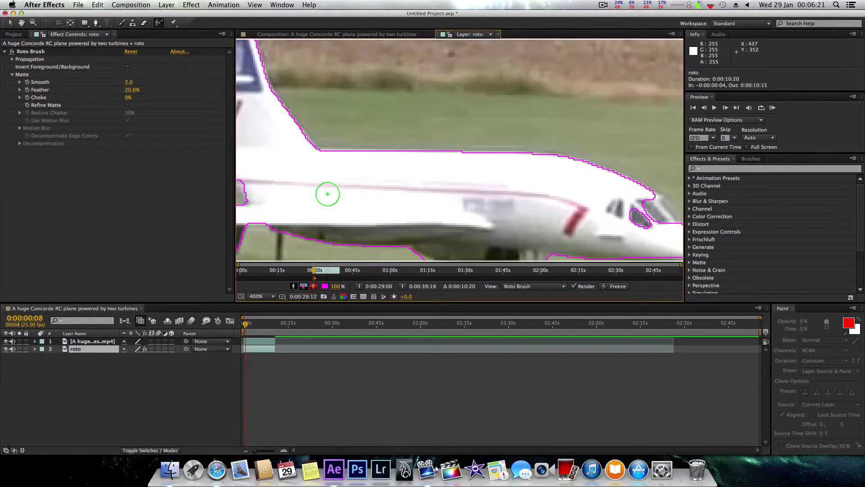
key(slash)
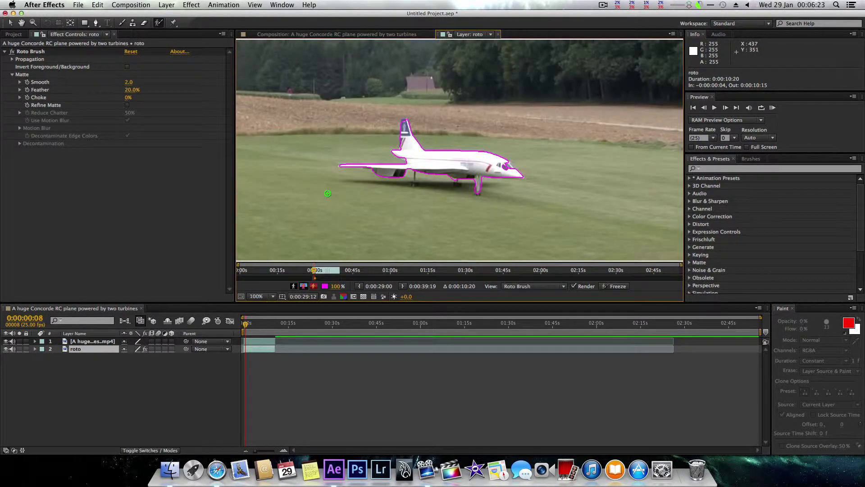
key(period)
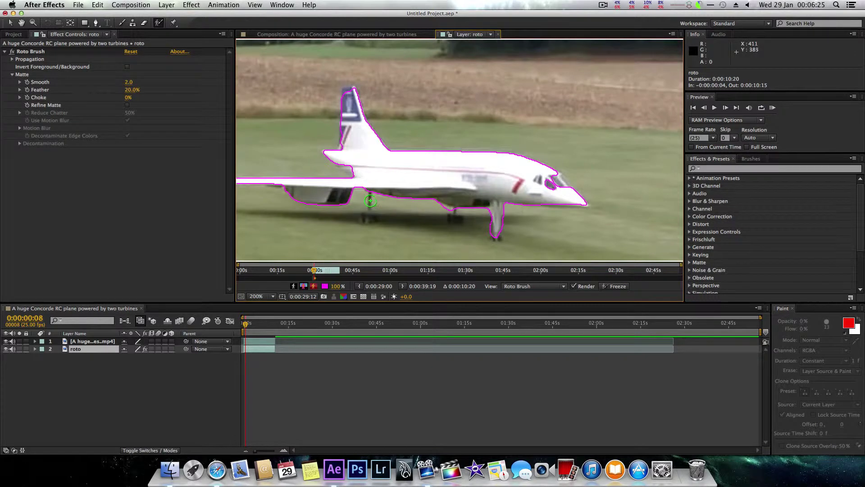
key(comma)
key(period)
key(period)
key(period)
key(period)
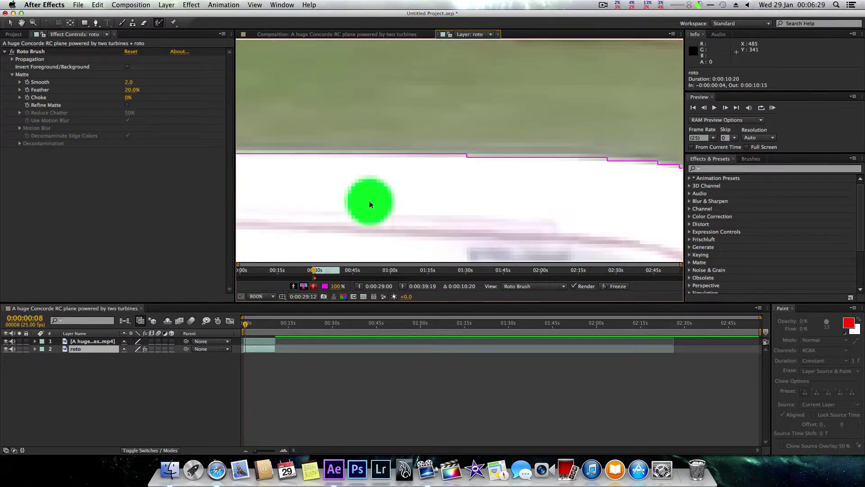
key(space)
drag(370, 201, 467, 64)
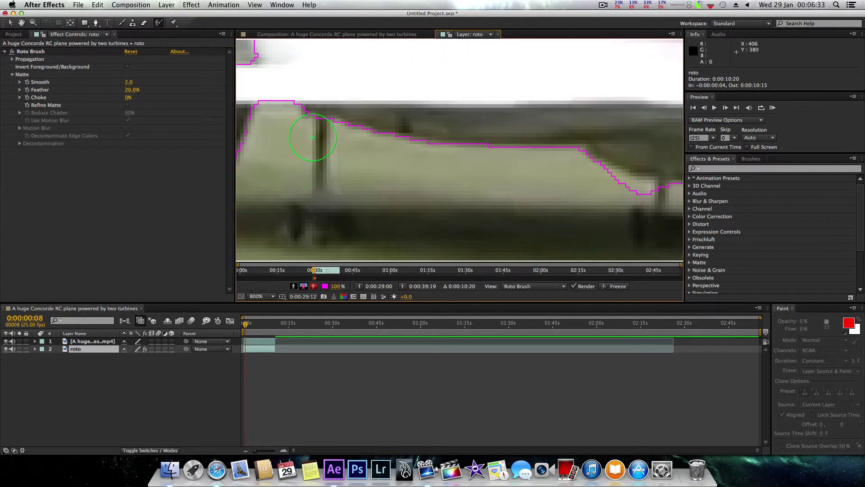
drag(320, 126, 317, 221)
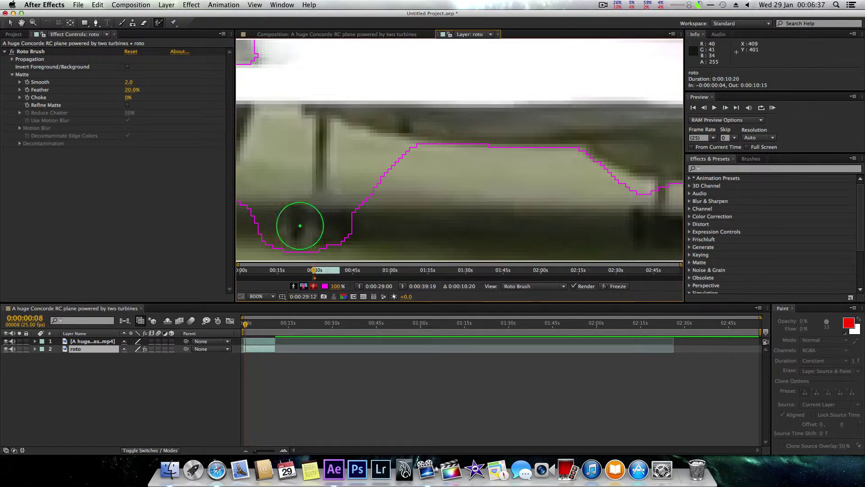
- Subtract the grass and shadow on both sides of the rear landing gear from the selection
drag(250, 226, 260, 202)
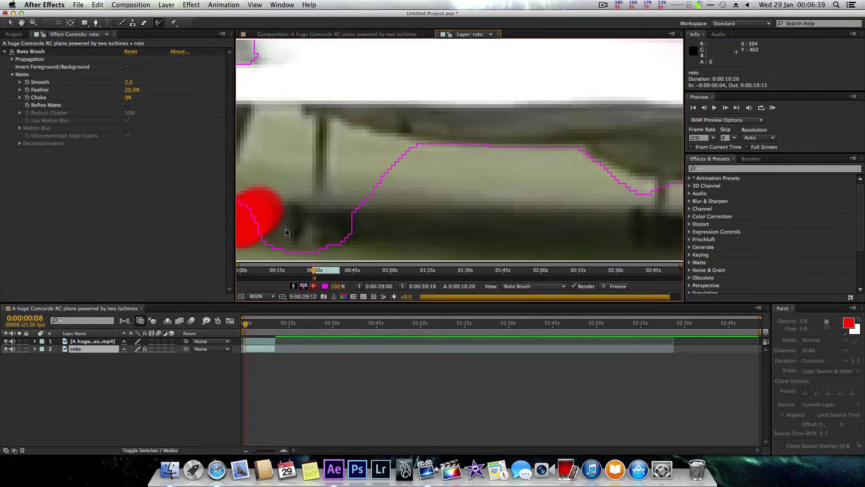
mouse_move(373, 224)
mouse_down()
mouse_move(364, 170)
mouse_move(385, 167)
mouse_up()
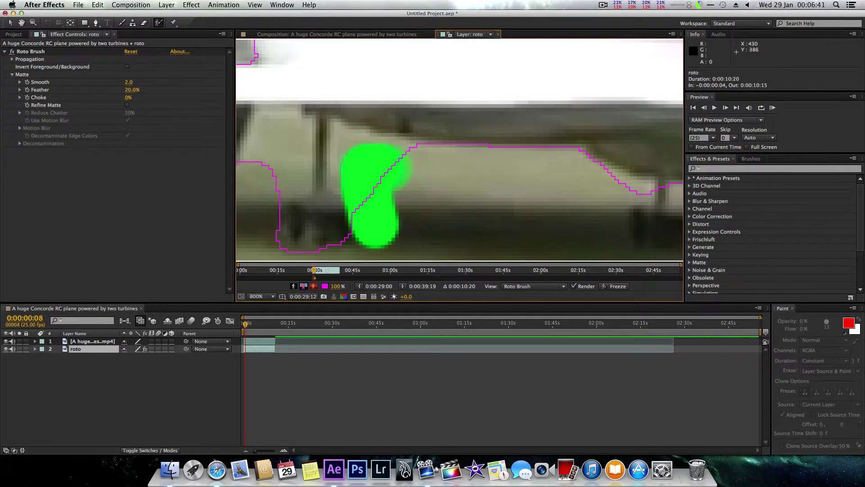
mouse_move(279, 136)
mouse_down()
mouse_move(256, 194)
mouse_move(264, 208)
mouse_up()
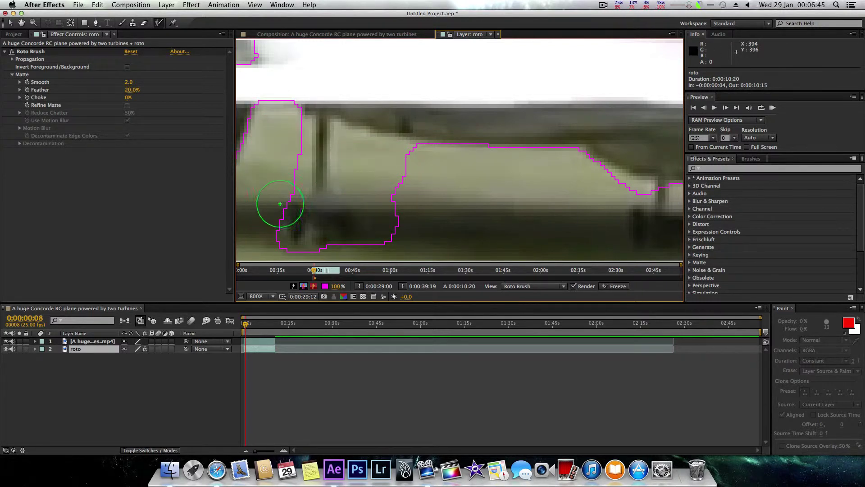
drag(364, 160, 399, 224)
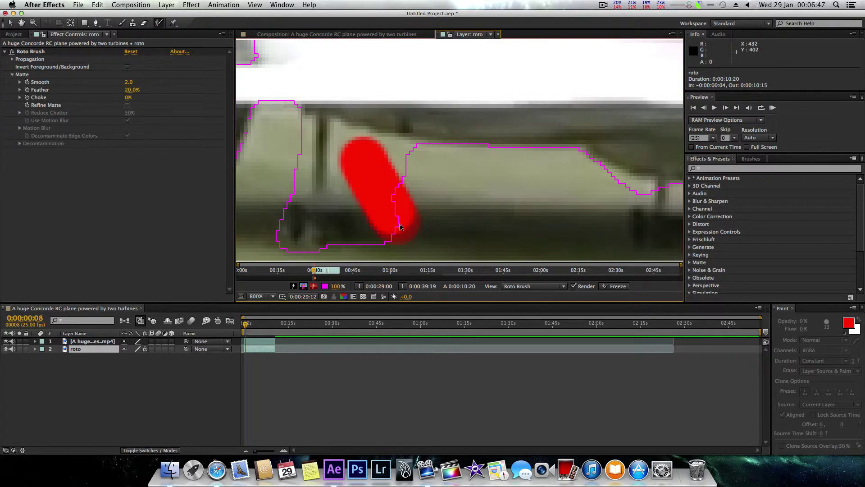
drag(363, 185, 373, 218)
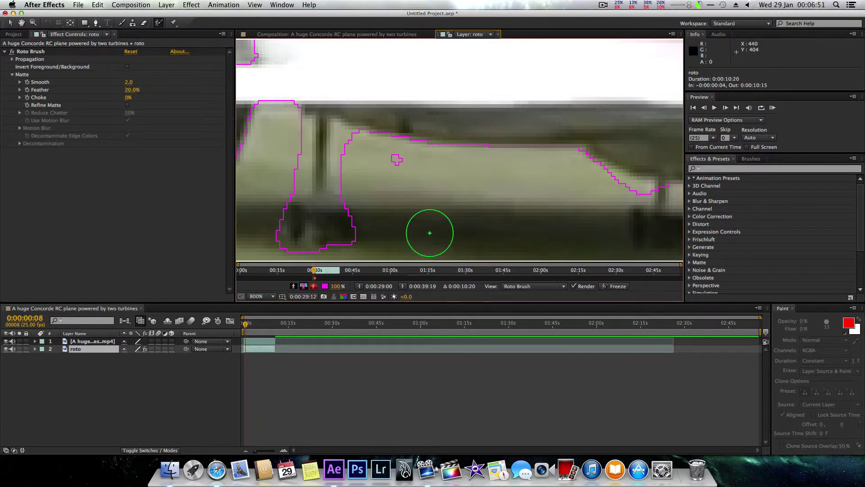
- Add the second main landing gear wheel, just behind the nose gear, to the selection and trim the excess beside it
scroll(429, 233, down, 3)
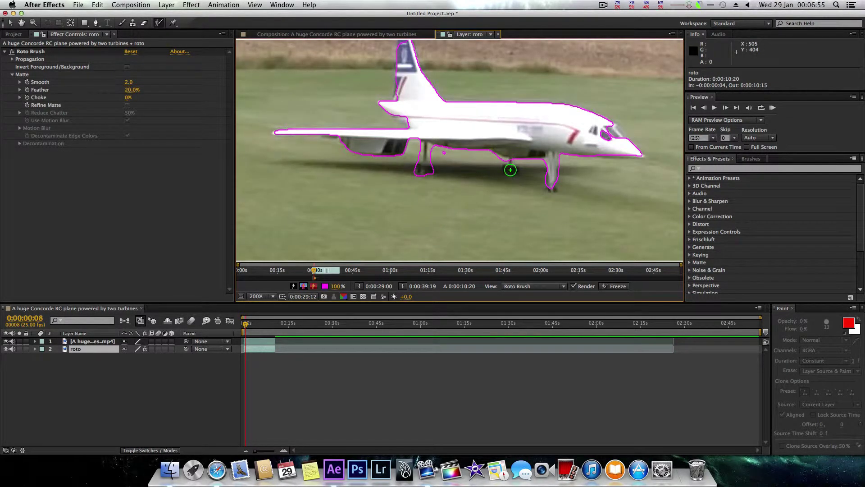
drag(509, 171, 508, 175)
alt+click(499, 162)
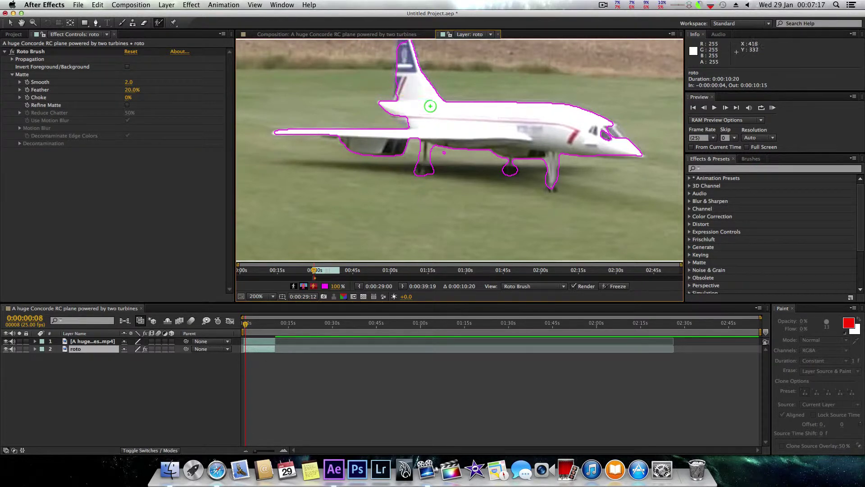
- Add the dark upper rear part of the tail fin to the Roto Brush selection
key(h)
drag(476, 81, 466, 126)
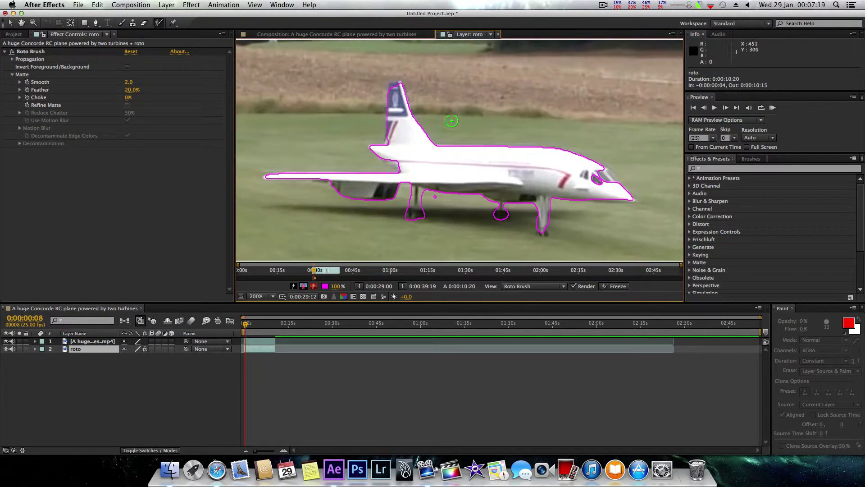
click(394, 89)
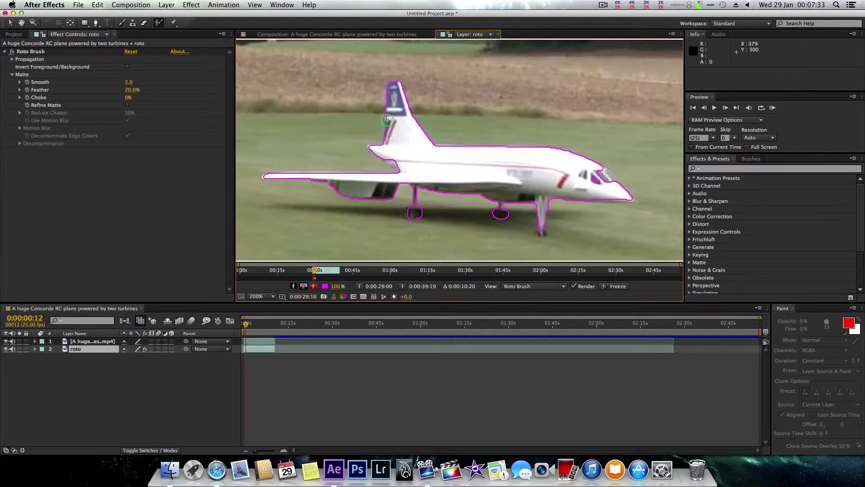
- Add the tail fin's lower rear edge to the selection, and at 0:00:29:20 add the main gear wheel just behind the nose gear
drag(389, 121, 393, 143)
click(315, 273)
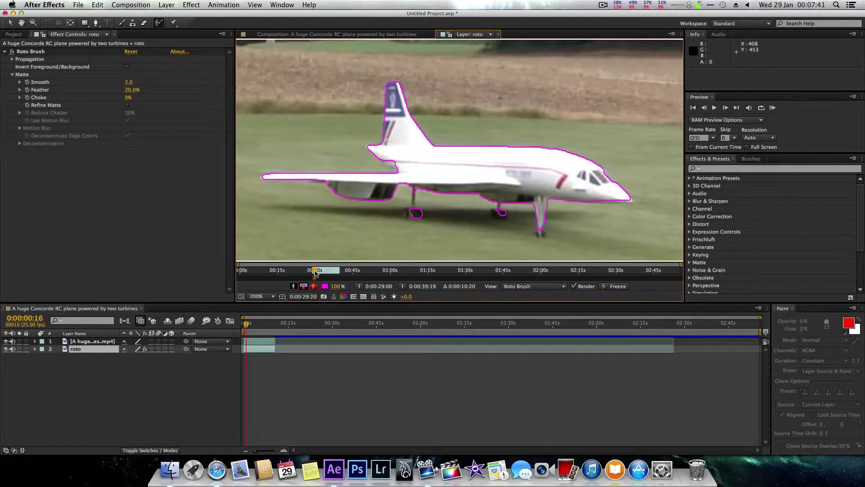
mouse_move(494, 216)
mouse_down()
mouse_move(508, 212)
mouse_move(498, 215)
mouse_move(499, 208)
mouse_up()
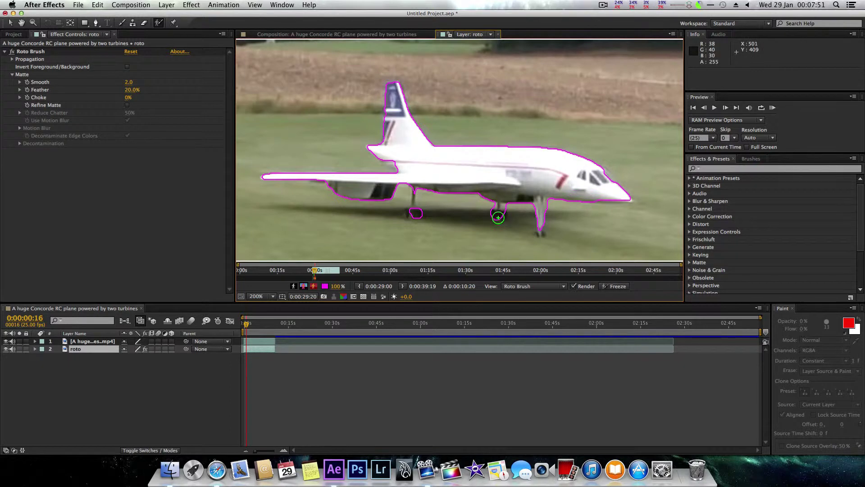
drag(498, 217, 499, 217)
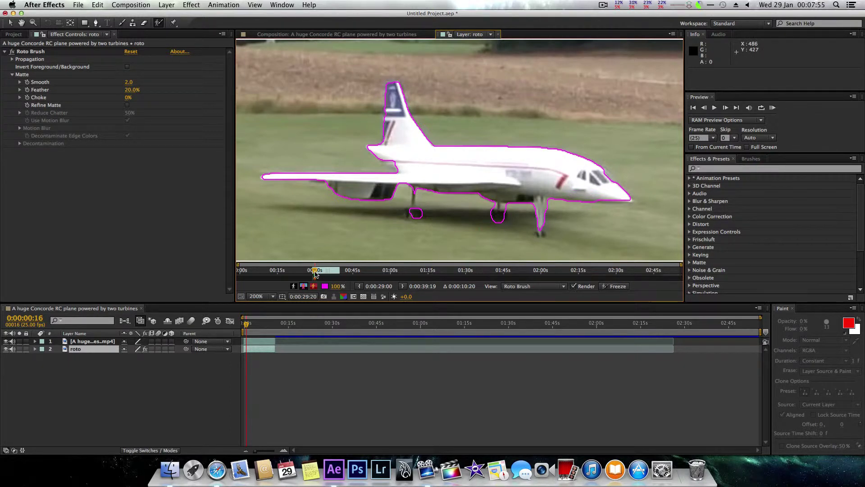
- At 0:00:30:00 and 0:00:30:04, add the rear landing gear's leg and wheel to the selection and subtract the grass and shadow around it
drag(314, 273, 317, 274)
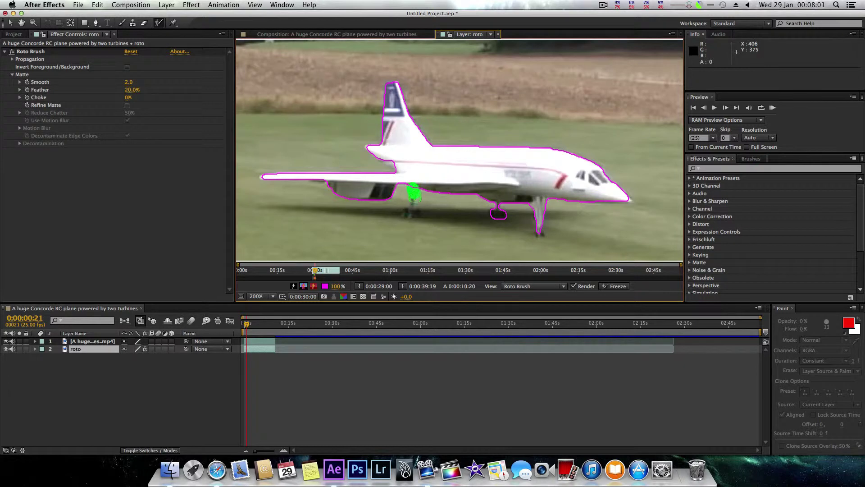
mouse_move(414, 195)
mouse_down()
mouse_move(413, 216)
mouse_move(402, 191)
mouse_up()
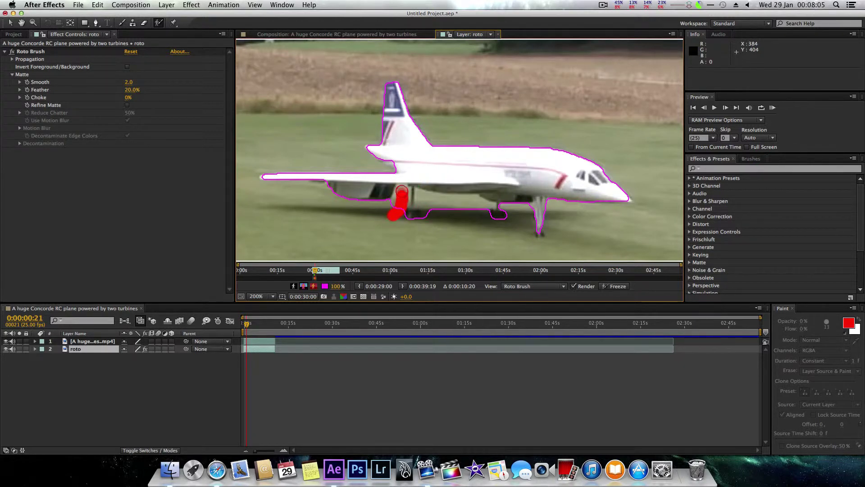
mouse_move(428, 225)
mouse_down()
mouse_move(428, 205)
mouse_move(464, 202)
mouse_move(479, 217)
mouse_up()
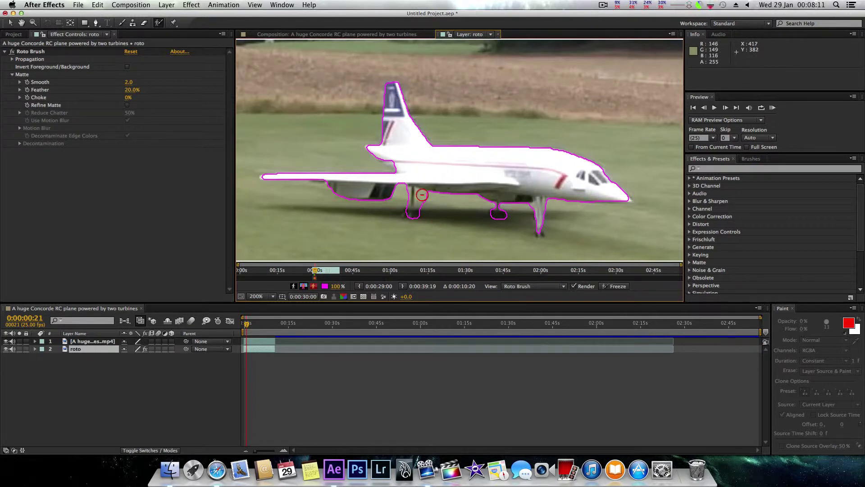
drag(422, 196, 424, 201)
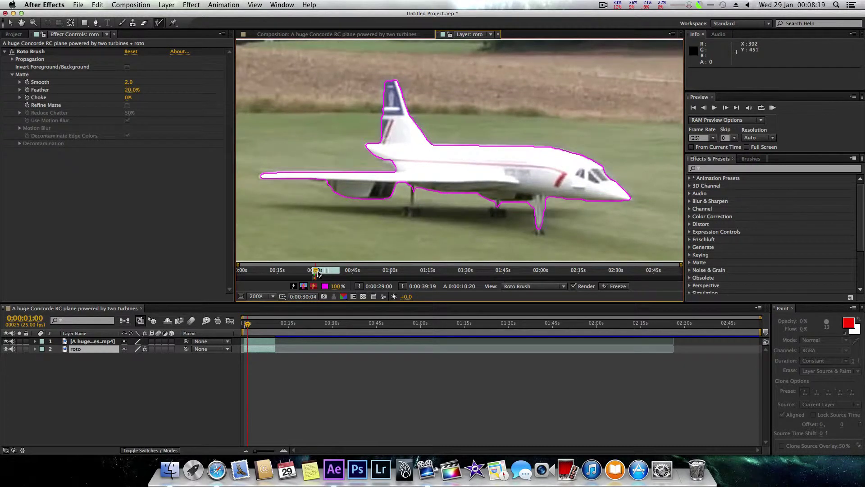
drag(407, 211, 410, 212)
mouse_move(412, 181)
mouse_down()
mouse_move(411, 210)
mouse_move(398, 198)
mouse_move(422, 208)
mouse_move(451, 198)
mouse_move(470, 210)
mouse_up()
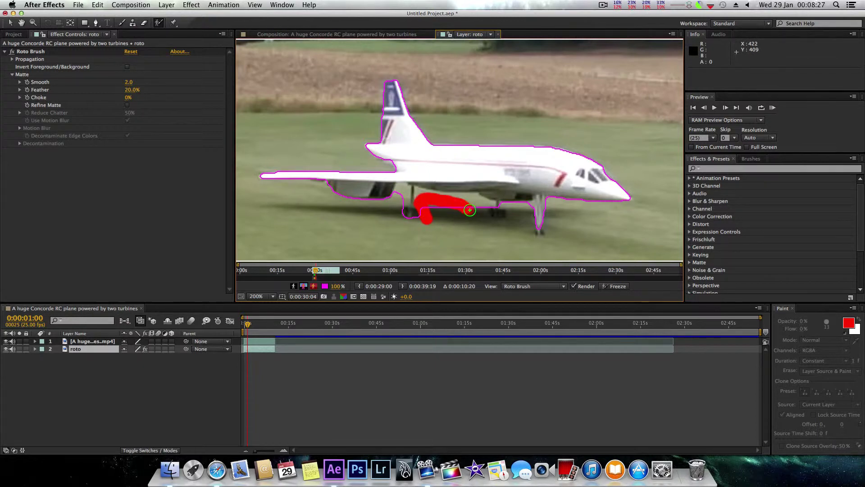
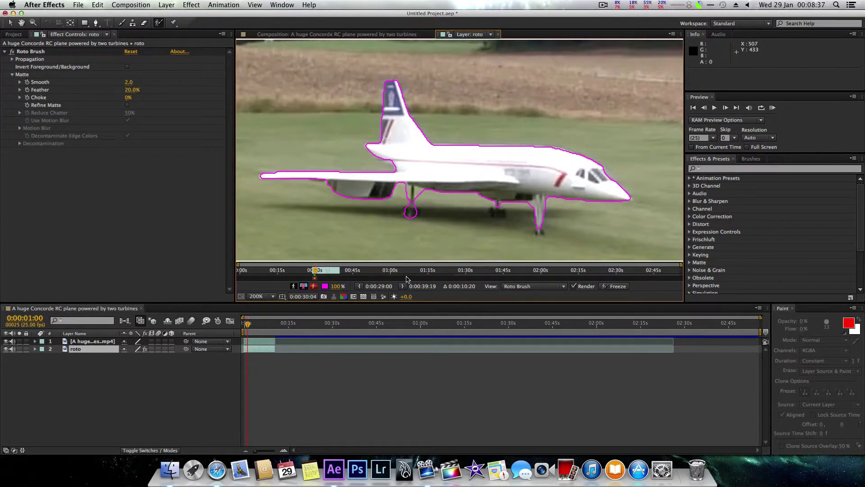
- Trim the end of the roto layer to 0:00:30:12 in the footage
drag(315, 271, 340, 273)
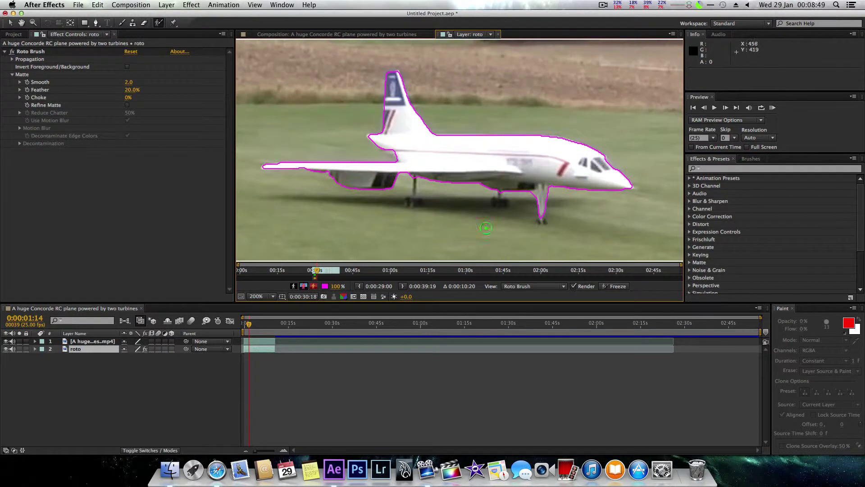
click(317, 274)
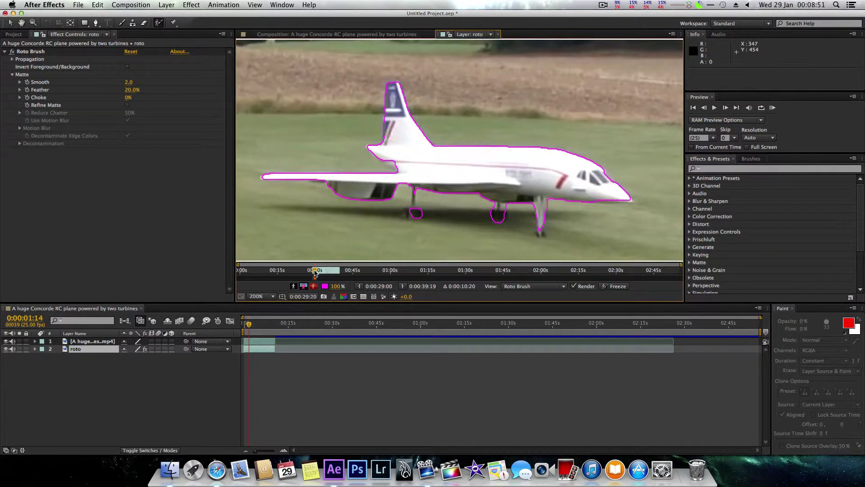
mouse_move(318, 273)
mouse_down()
mouse_move(339, 270)
mouse_move(315, 271)
mouse_up()
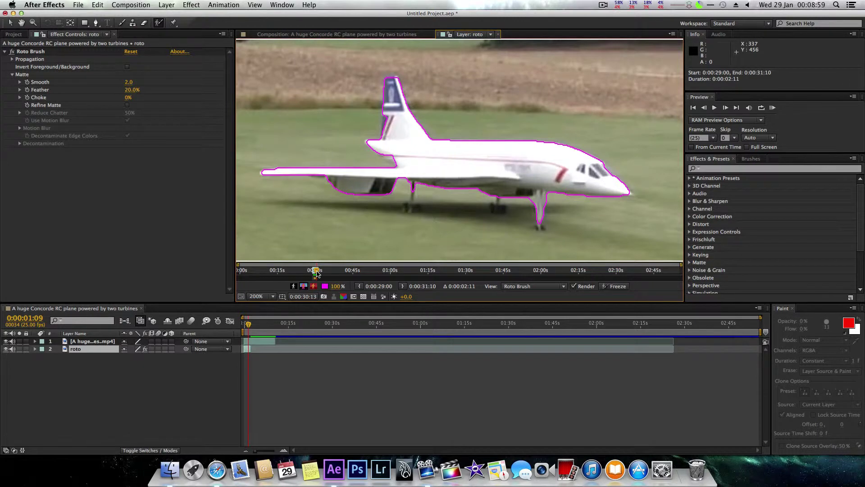
click(315, 274)
drag(314, 273, 315, 272)
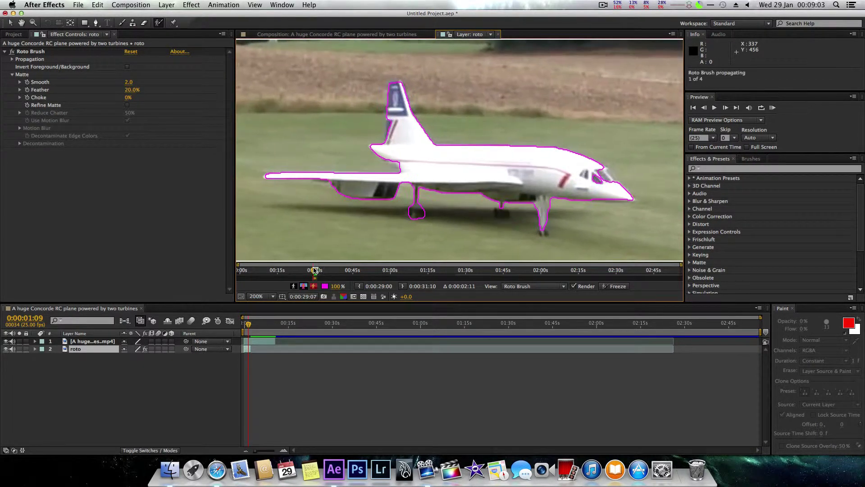
drag(320, 273, 314, 272)
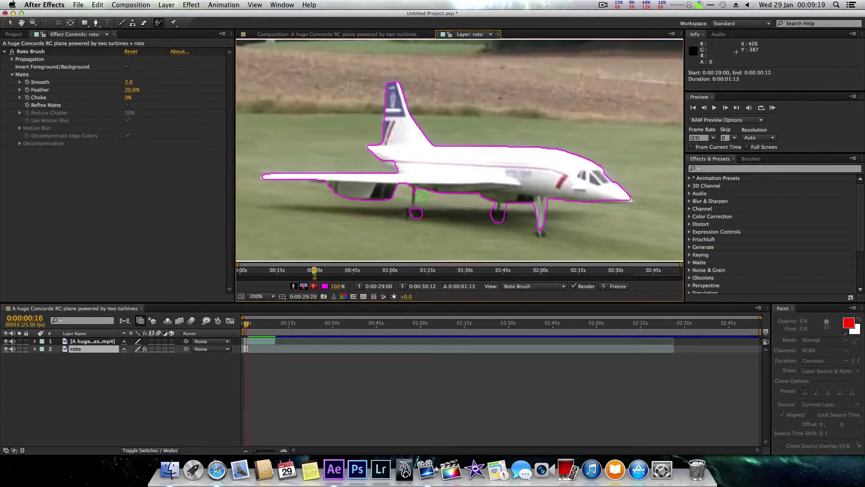
- At 0:00:29:20, add the rear landing gear's leg to the selection and subtract the surrounding grass and shadow
mouse_move(416, 193)
mouse_down()
mouse_move(416, 214)
mouse_move(402, 202)
mouse_move(405, 191)
mouse_up()
mouse_move(423, 232)
mouse_down()
mouse_move(427, 212)
mouse_move(456, 201)
mouse_move(481, 233)
mouse_up()
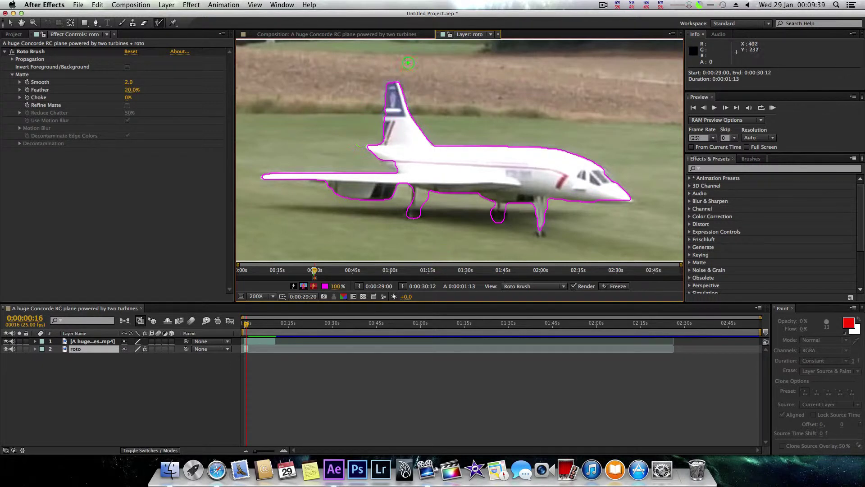
- Freeze the Roto Brush segmentation and hide the original footage layer in the composition
click(615, 286)
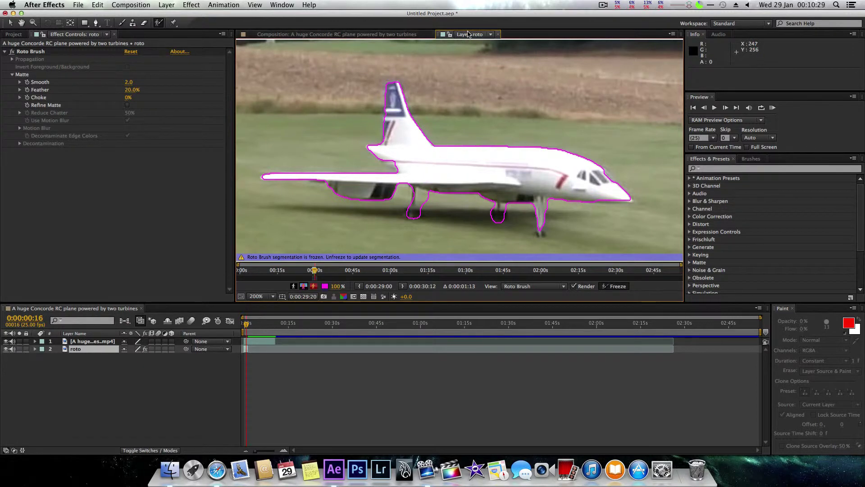
click(282, 34)
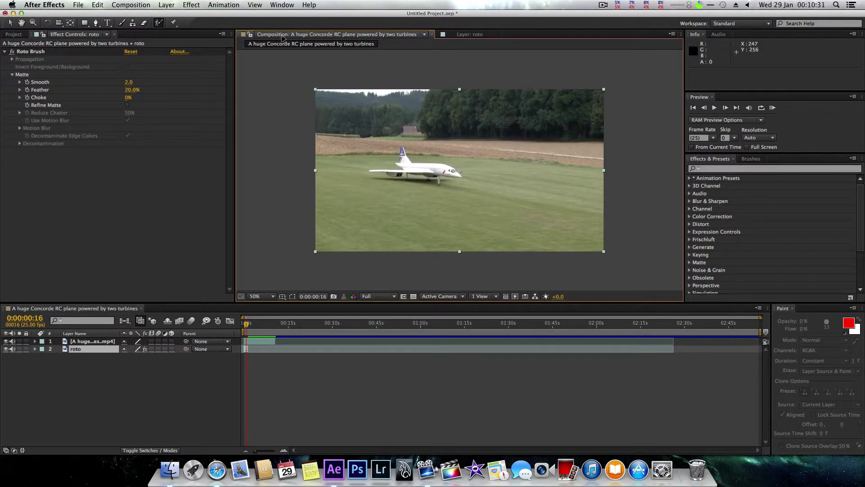
click(79, 343)
click(78, 349)
click(76, 343)
click(5, 341)
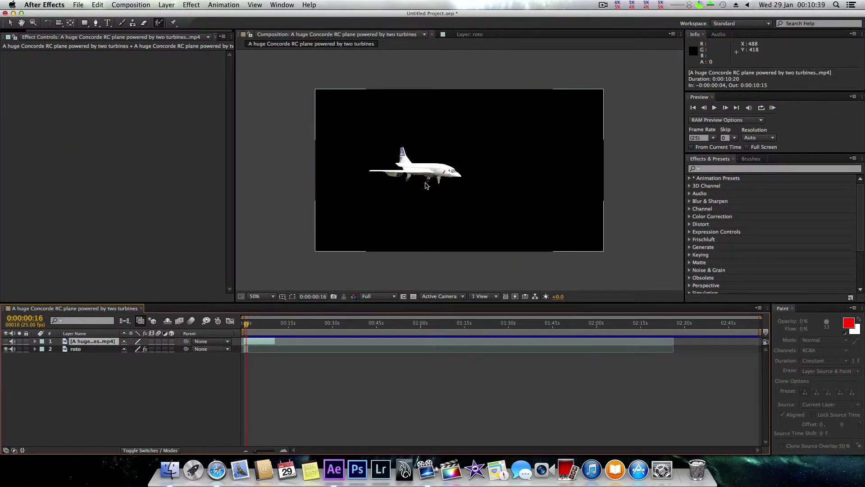
- At 0:00:00:12 in the composition, set the Smooth value of the roto layer's Roto Brush matte to 3.8
click(245, 325)
drag(246, 325, 246, 326)
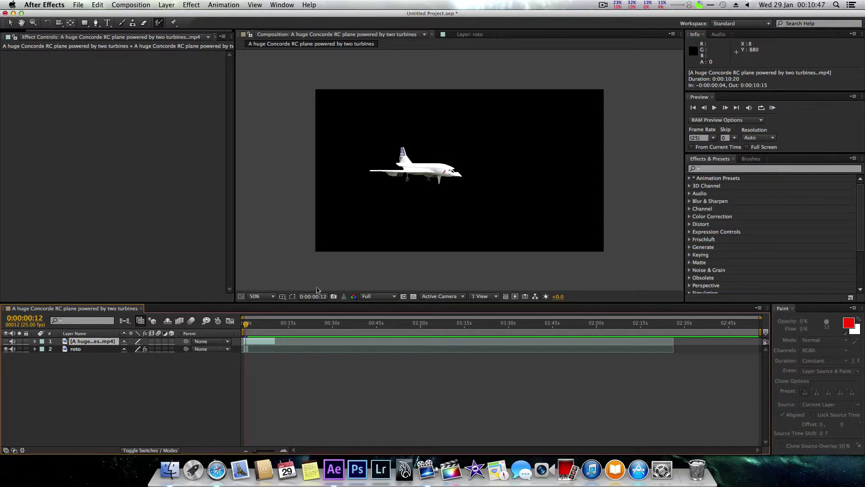
scroll(391, 190, down, 2)
scroll(392, 190, up, 4)
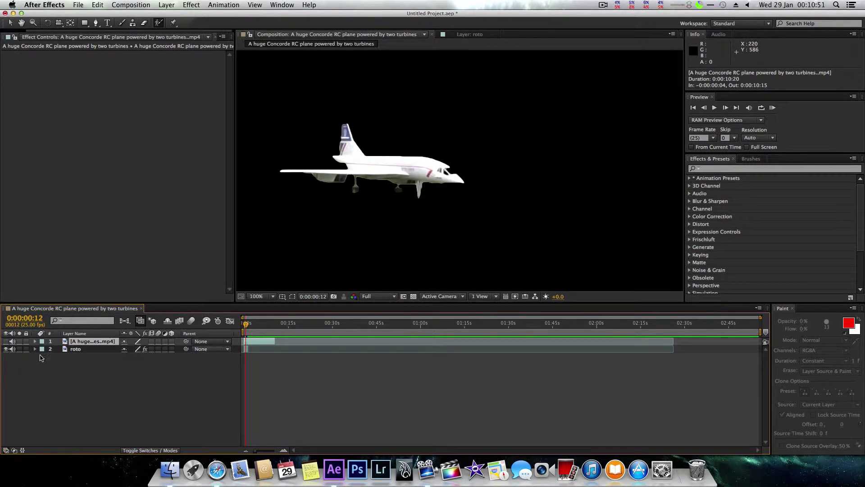
click(81, 351)
click(35, 349)
click(43, 357)
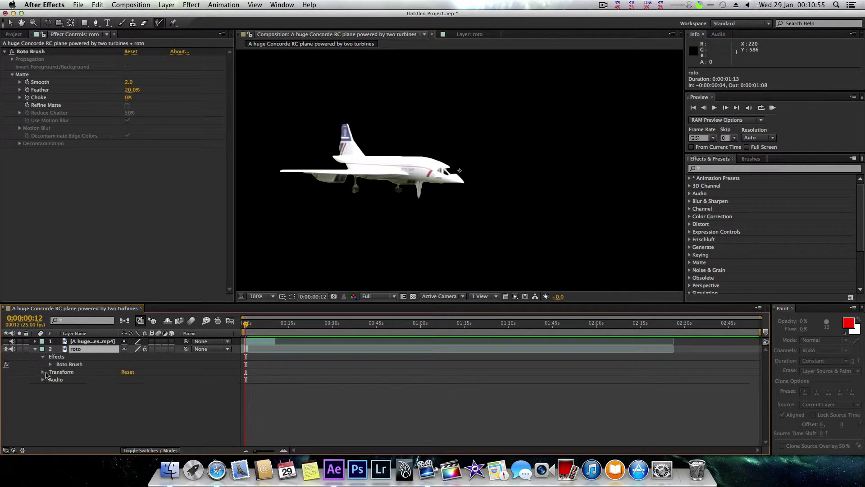
click(50, 364)
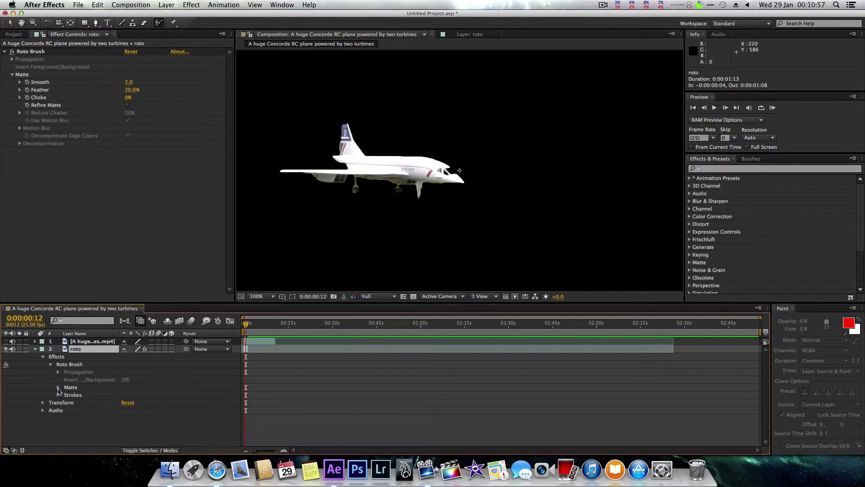
click(59, 387)
mouse_move(125, 381)
mouse_down()
mouse_move(143, 380)
mouse_move(129, 381)
mouse_up()
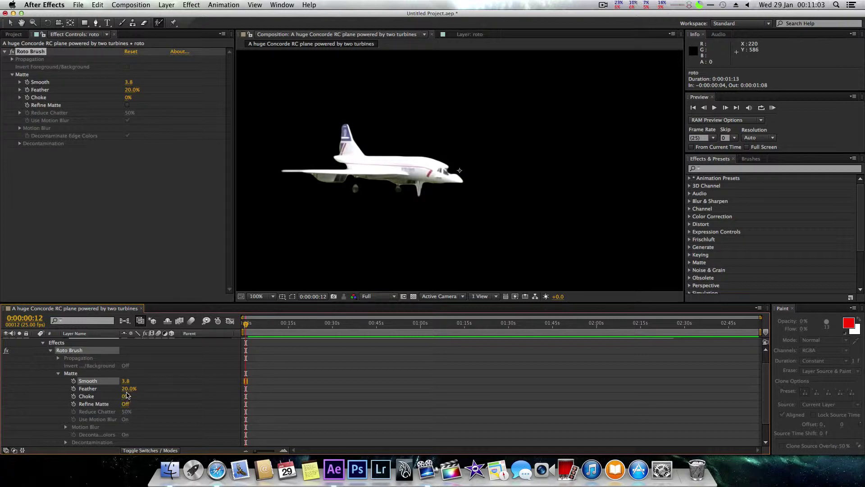
- Set the Roto Brush matte's Feather to 24.8% and collapse the effect and layer properties
click(133, 388)
drag(144, 388, 148, 388)
click(150, 390)
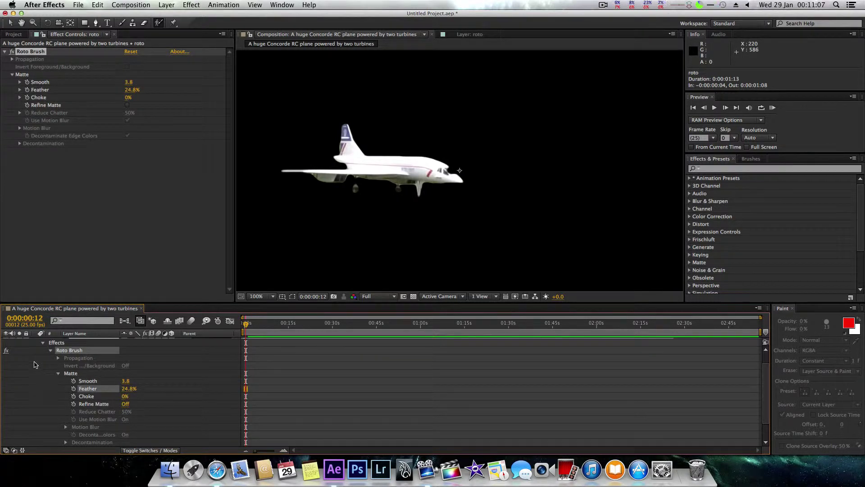
click(43, 343)
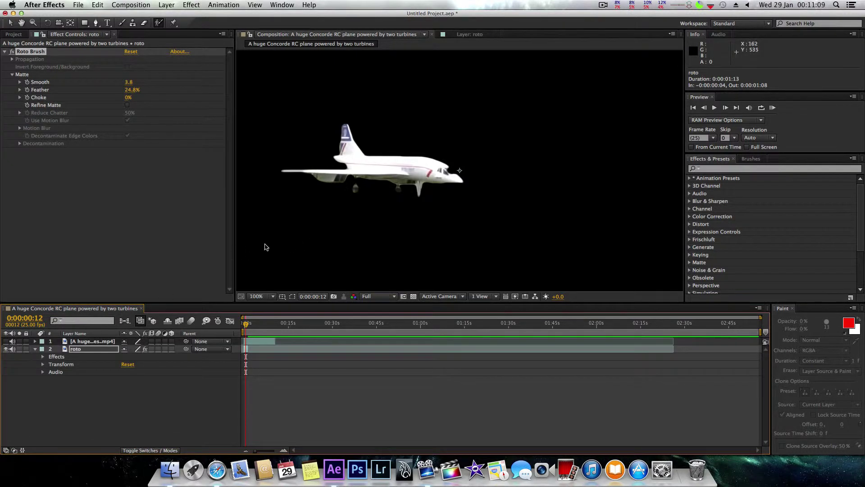
click(36, 349)
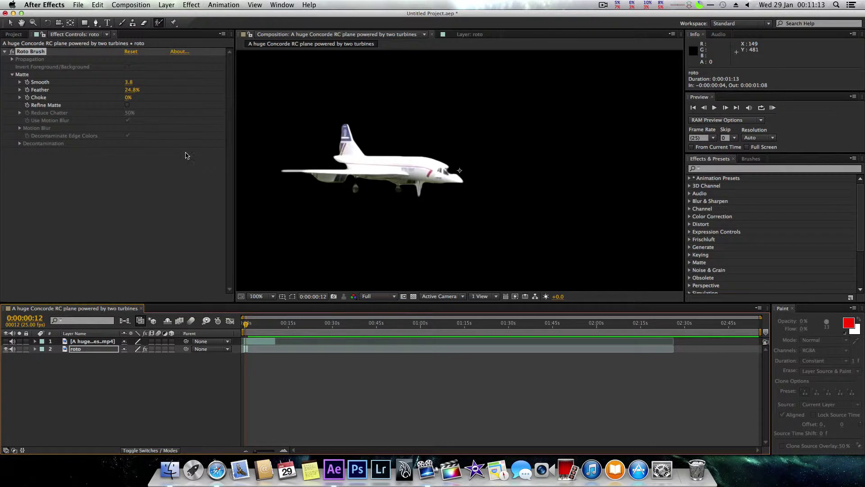
click(4, 51)
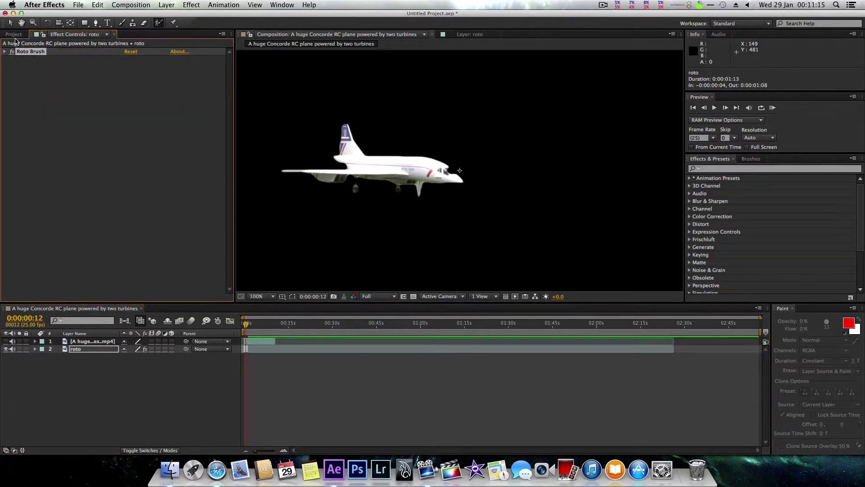
- Import green-screen-picture.jpg from the Desktop folder into the project
click(14, 35)
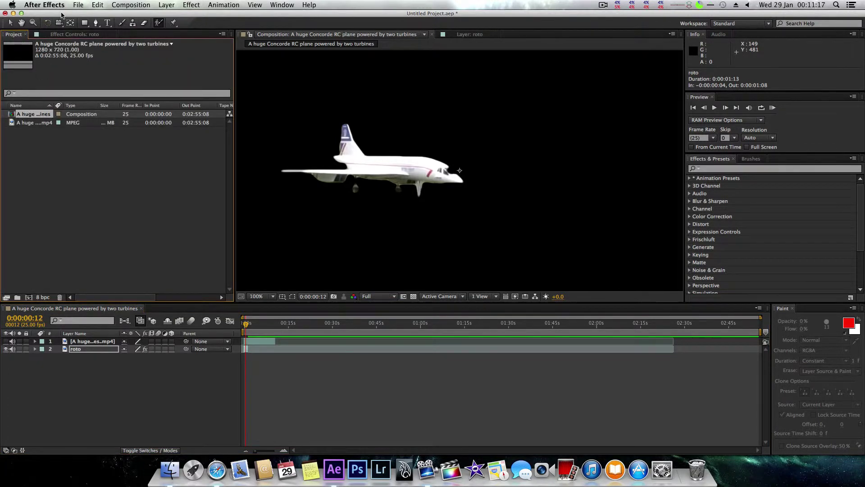
click(77, 5)
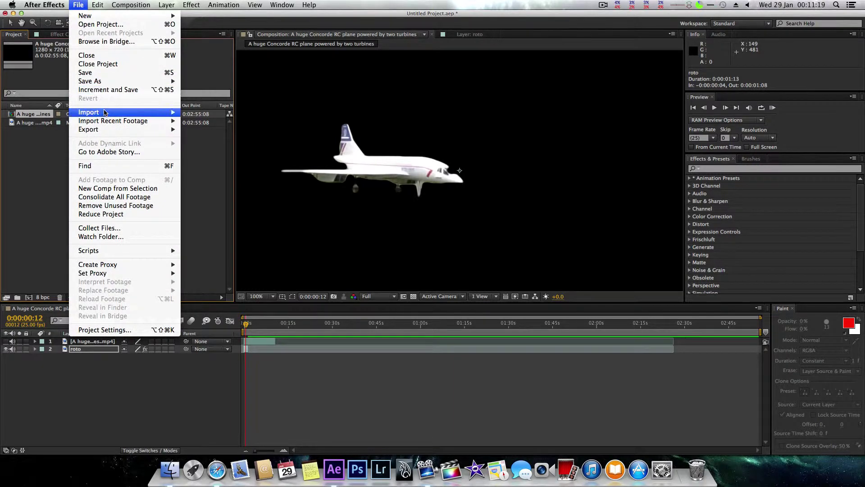
mouse_move(106, 112)
click(198, 112)
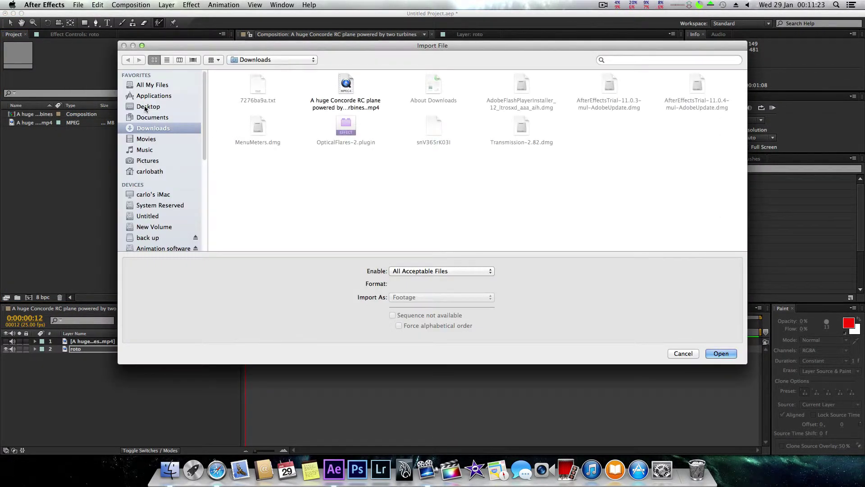
click(145, 108)
double_click(609, 87)
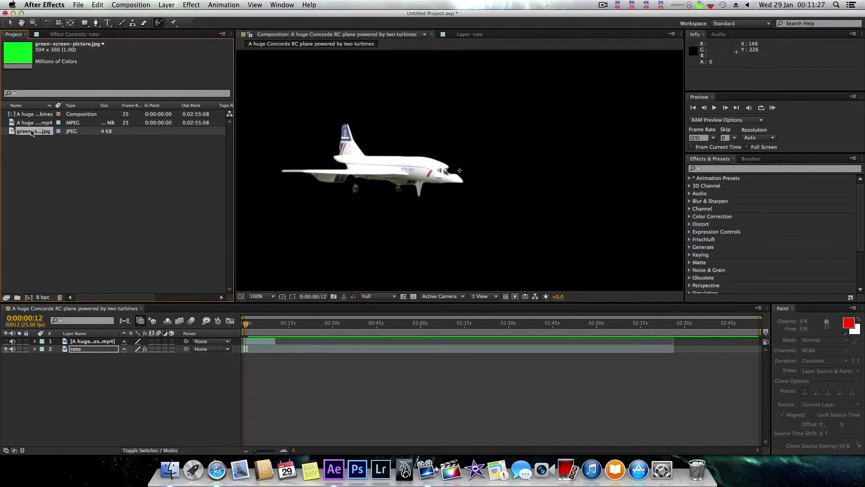
- Place green-screen-picture.jpg beneath the roto layer and stretch it to 256%, 212% so it covers the whole composition frame
drag(31, 133, 71, 357)
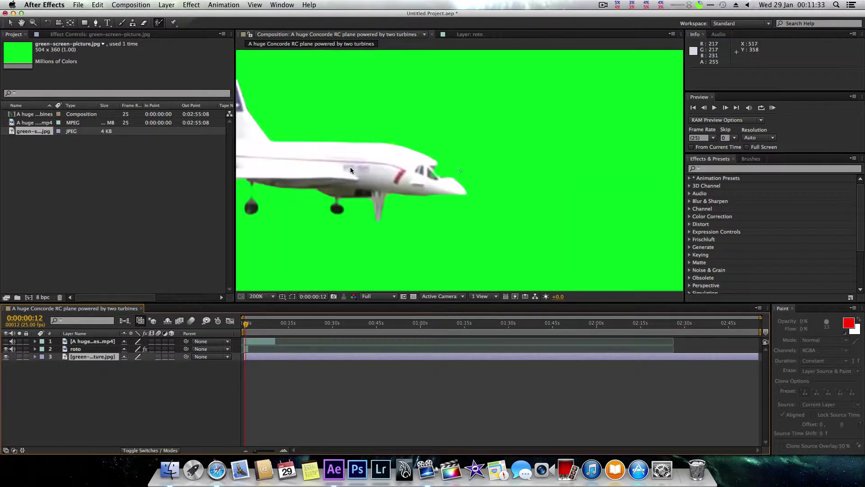
key(comma)
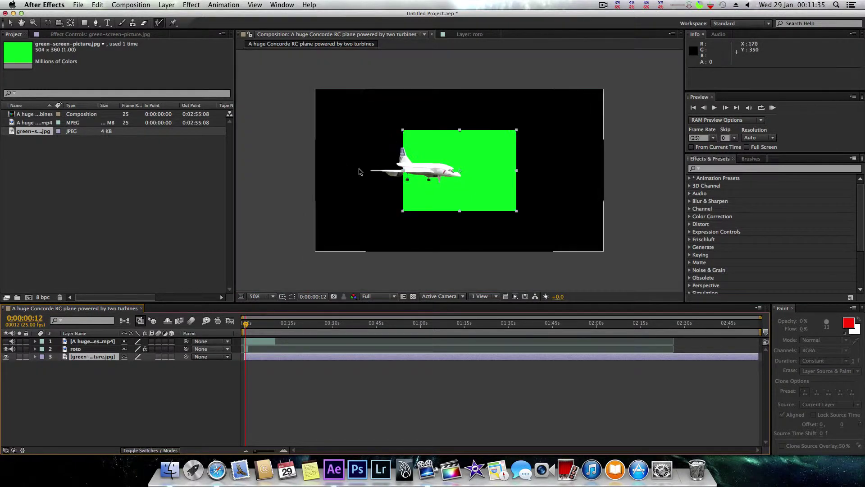
drag(399, 170, 315, 161)
drag(459, 130, 458, 84)
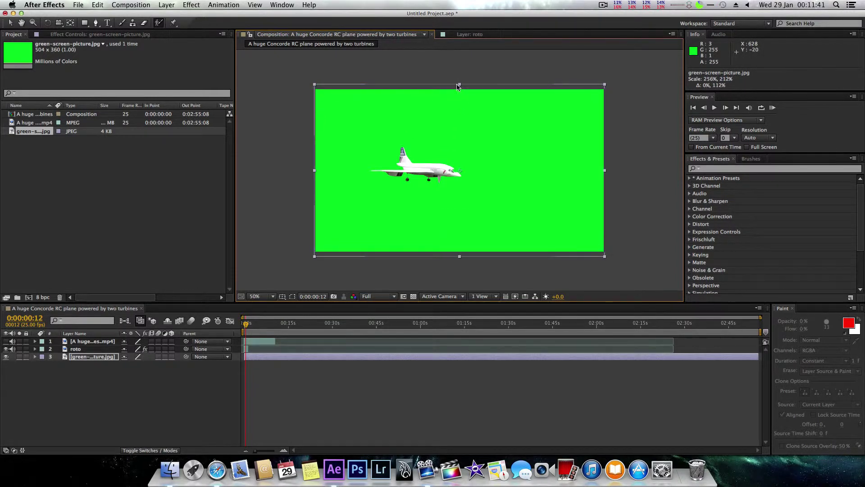
- Delete the original MP4 footage layer above the roto layer from the composition
click(90, 342)
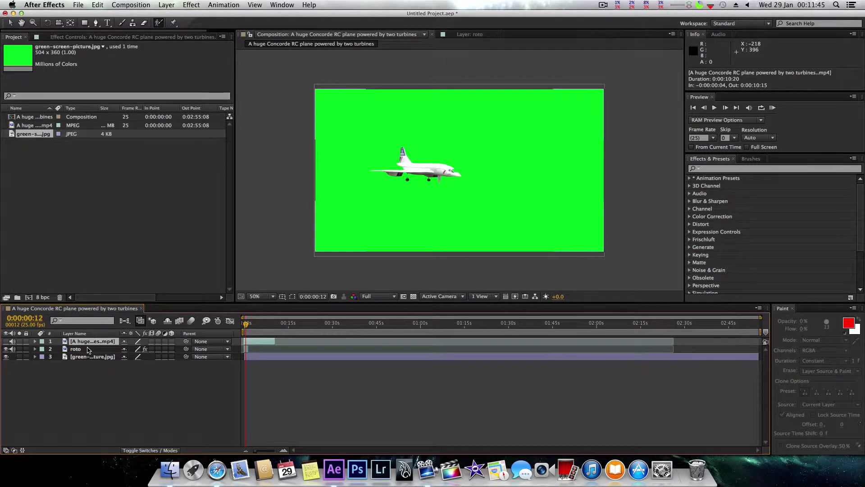
key(Delete)
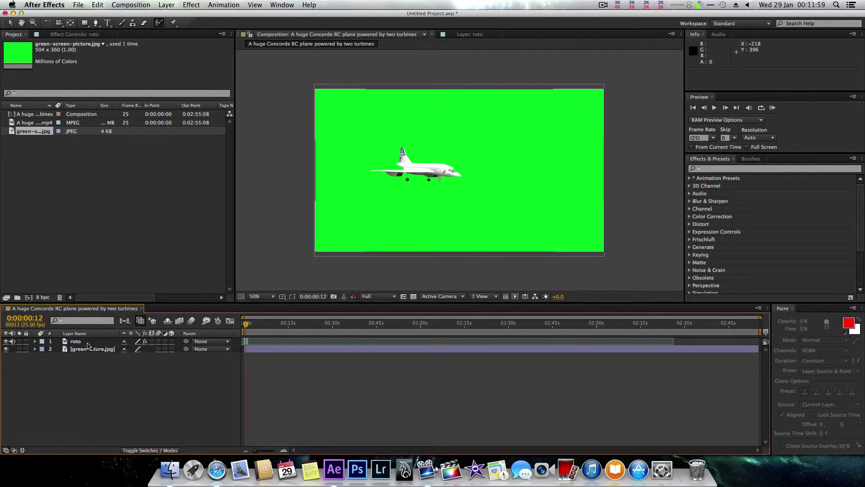
- Apply Keylight (1.2) to the green-screen-picture.jpg layer and sample its green as the Screen Colour
click(85, 349)
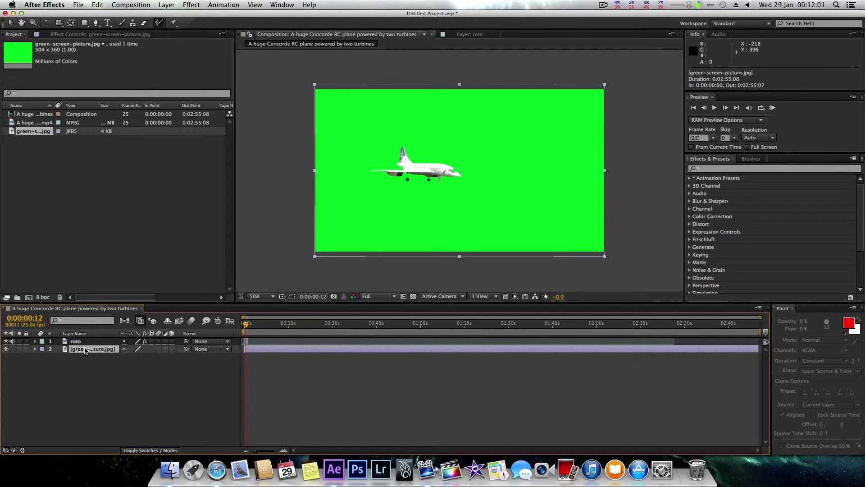
right_click(85, 350)
mouse_move(189, 261)
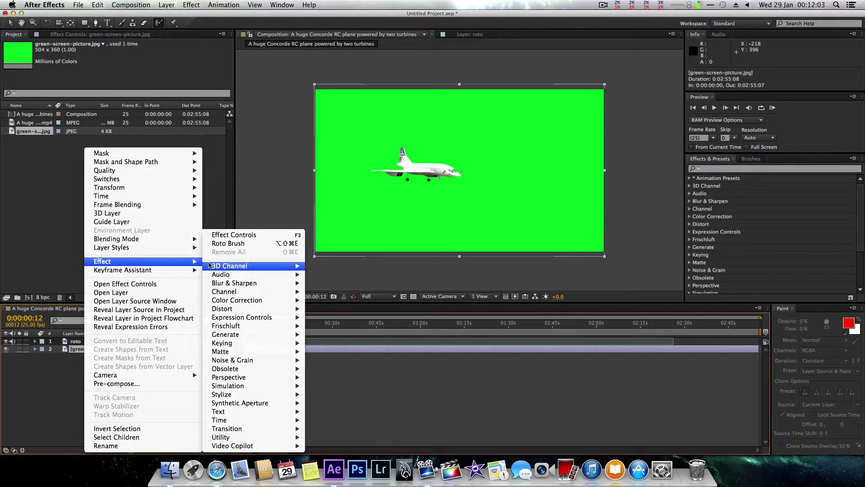
mouse_move(277, 344)
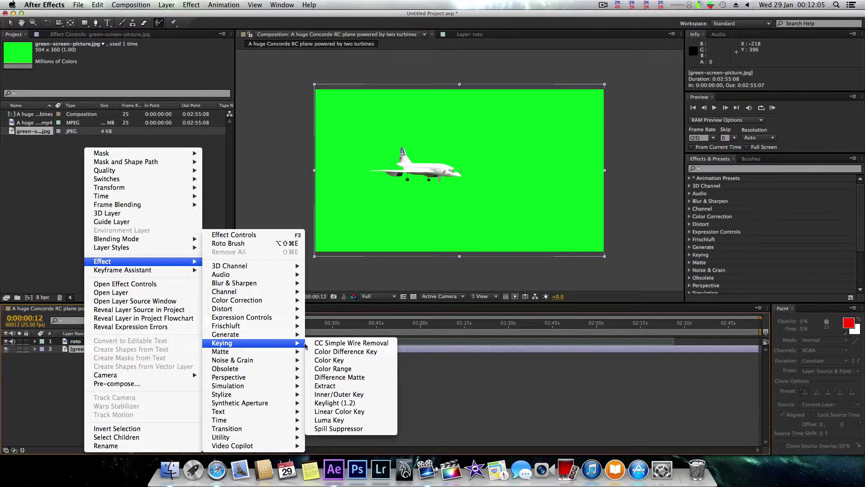
click(326, 403)
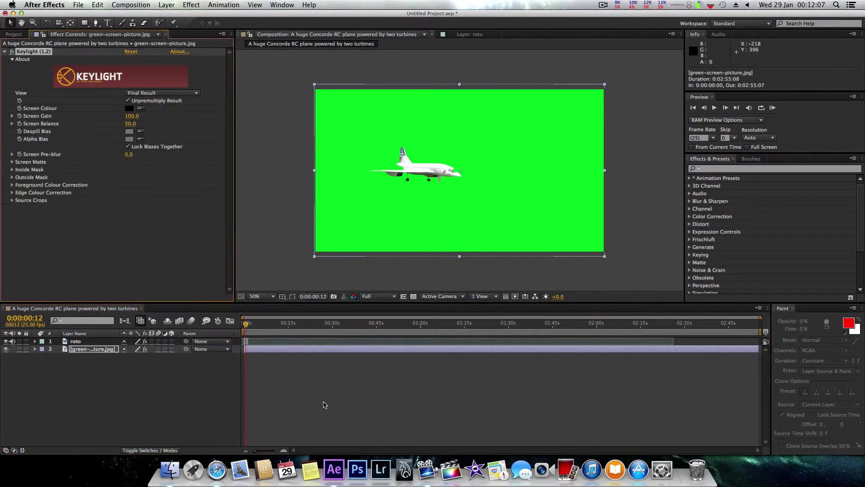
click(141, 108)
click(331, 163)
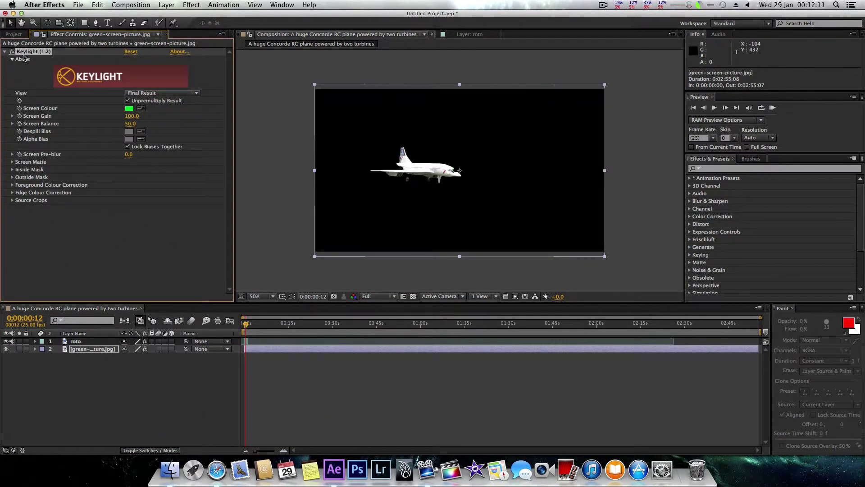
- Import Mountain 2.jpeg from the Desktop folder, try it as the bottom background layer, and remove that layer
click(14, 35)
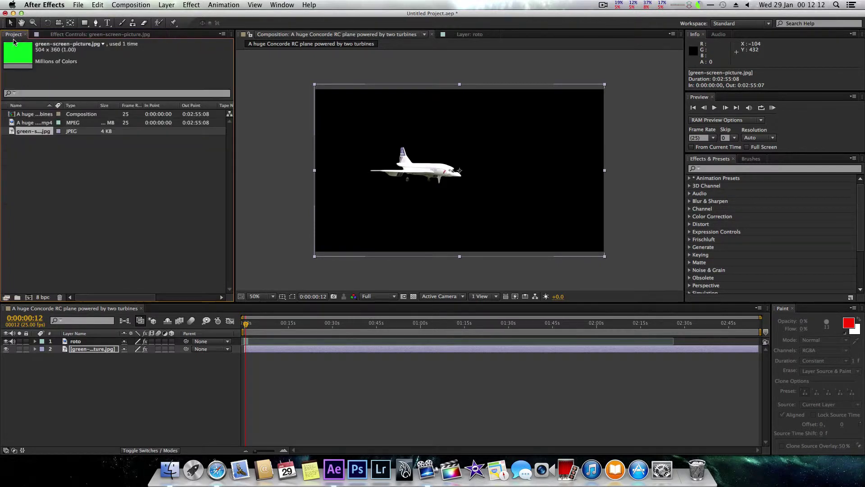
click(77, 5)
mouse_move(118, 113)
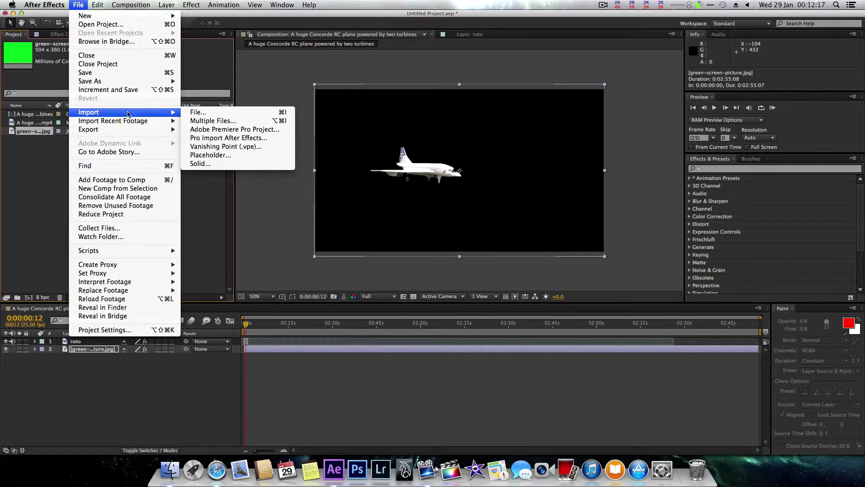
click(202, 114)
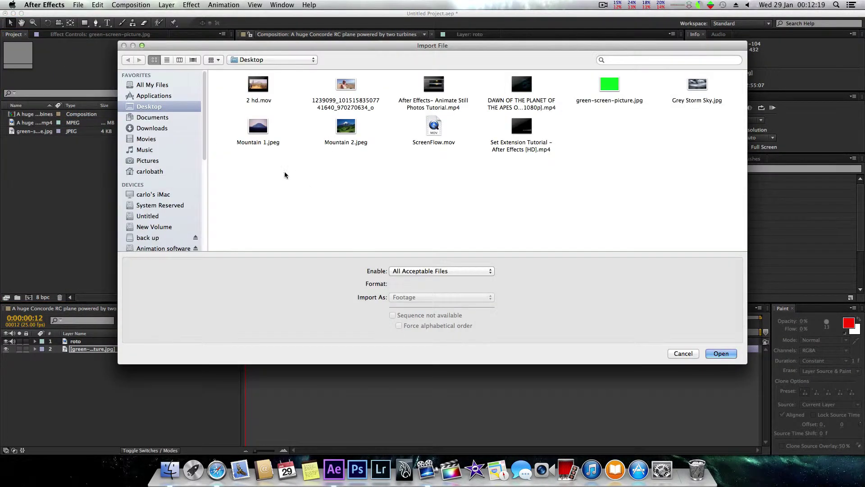
double_click(345, 127)
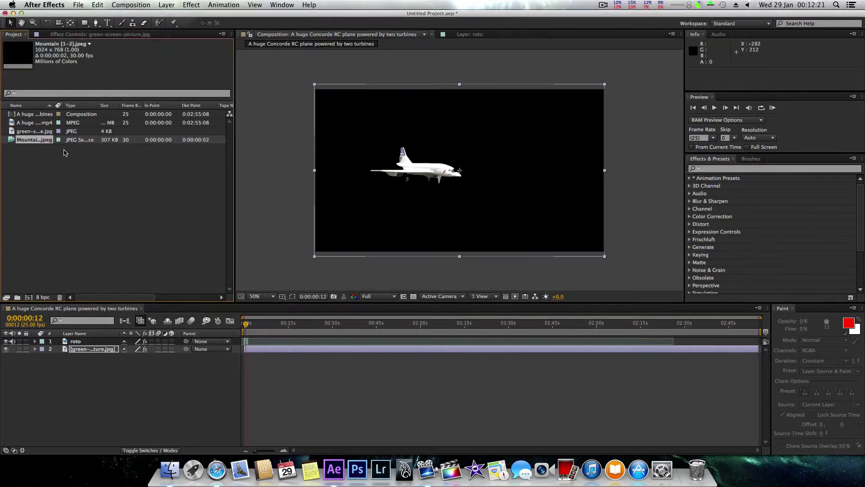
drag(20, 142, 50, 363)
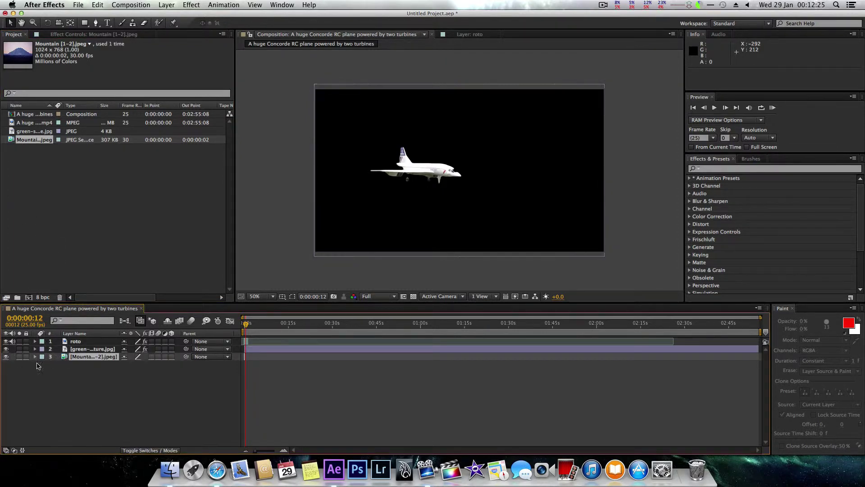
key(Delete)
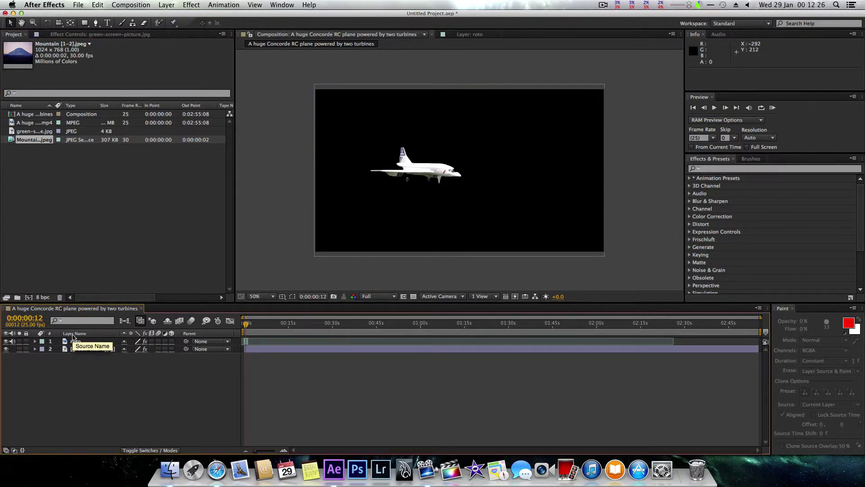
- Import Space.jpg from the Pictures folder and place it beneath the green-screen-picture.jpg layer as the background
click(78, 5)
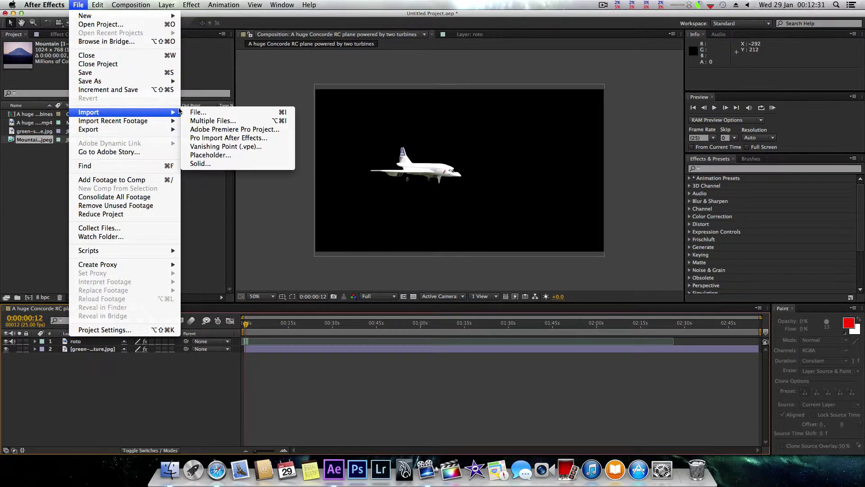
click(198, 112)
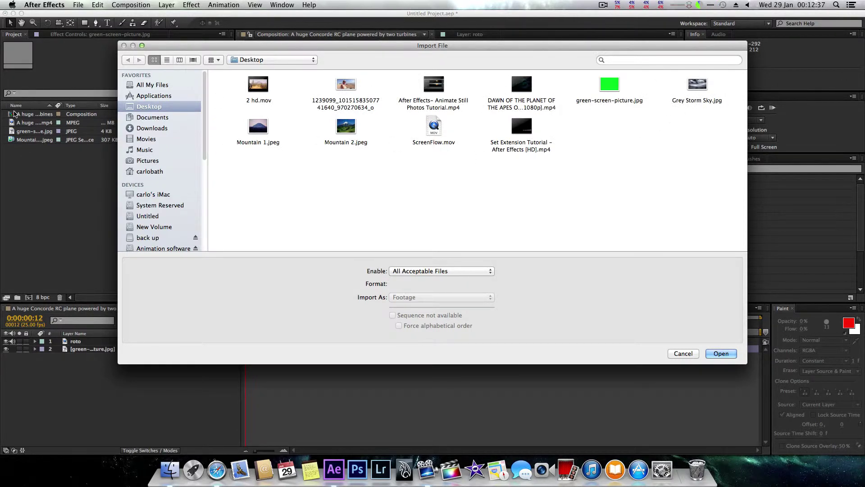
click(147, 161)
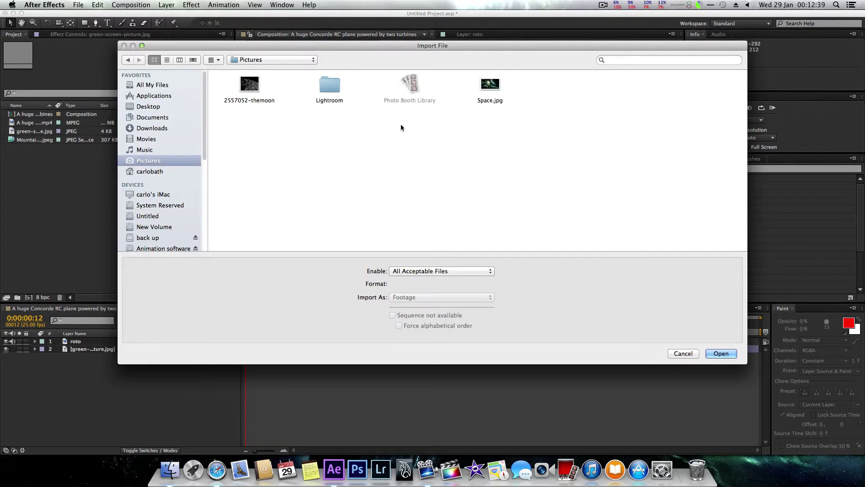
double_click(488, 87)
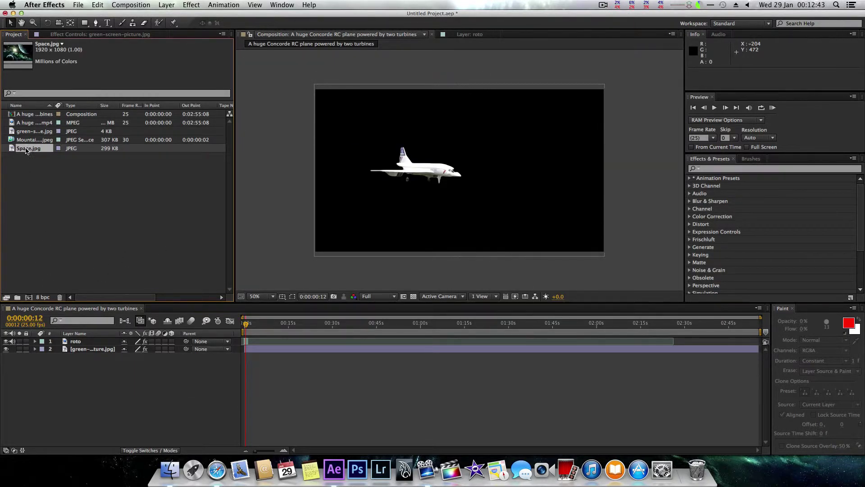
drag(28, 148, 84, 356)
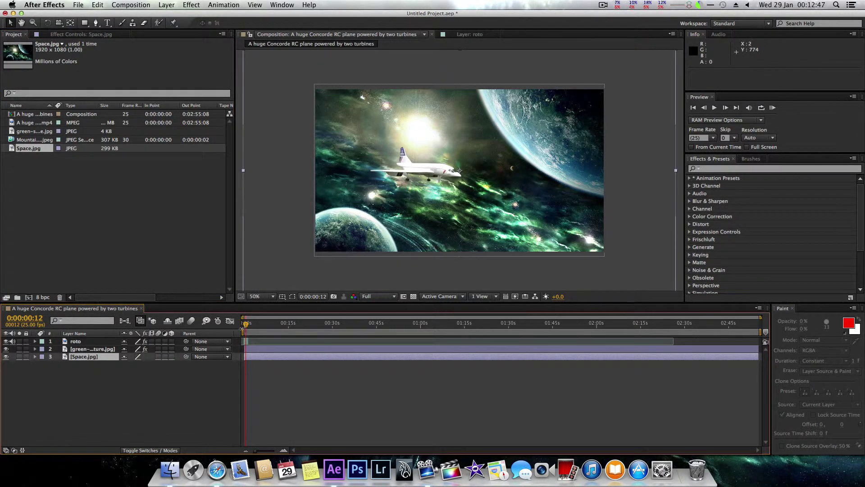
- Go to 0:00:00:04 and examine how the plane looks against the space background
drag(245, 325, 244, 325)
scroll(371, 235, down, 2)
scroll(375, 228, up, 3)
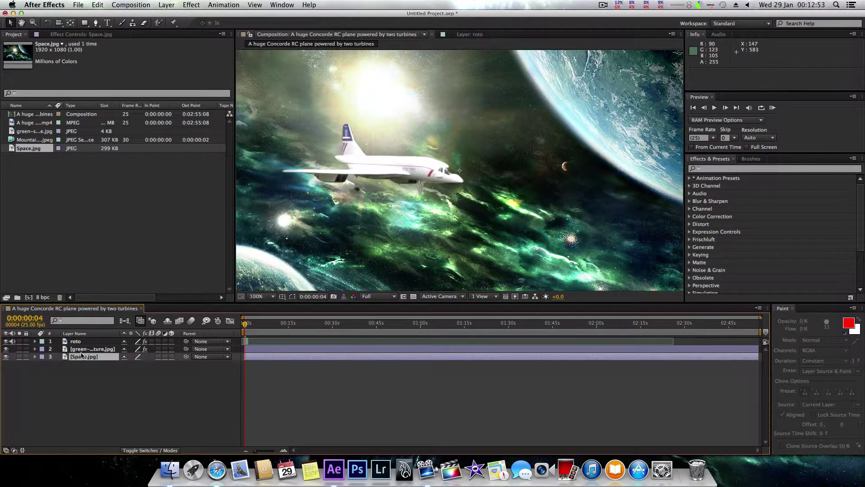
click(76, 342)
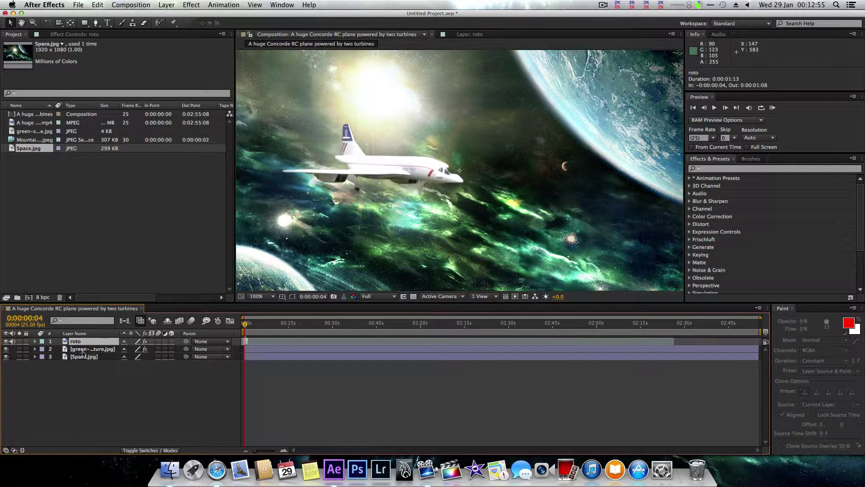
click(81, 358)
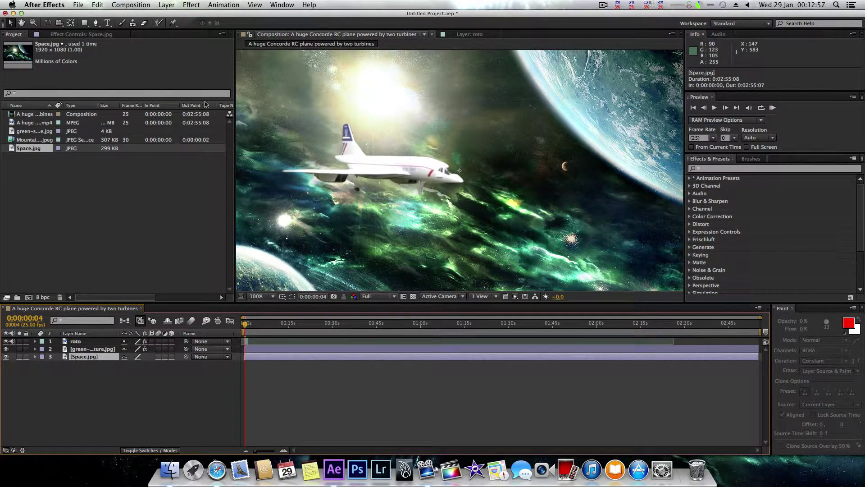
- Add a text layer reading "roto" just above the plane and colour the text blue
click(107, 23)
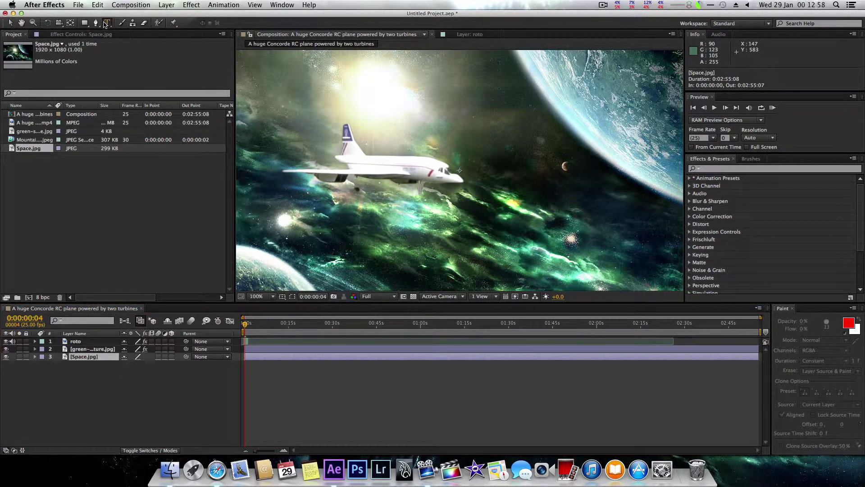
click(398, 148)
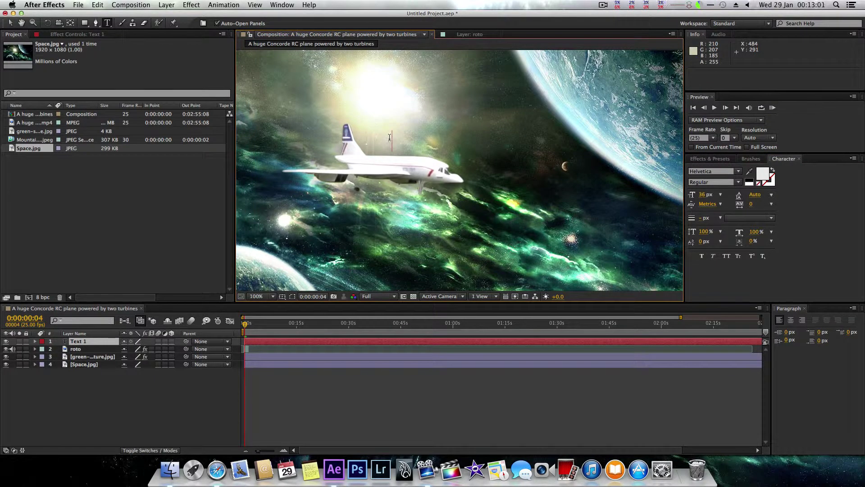
text(roto)
double_click(391, 139)
click(763, 174)
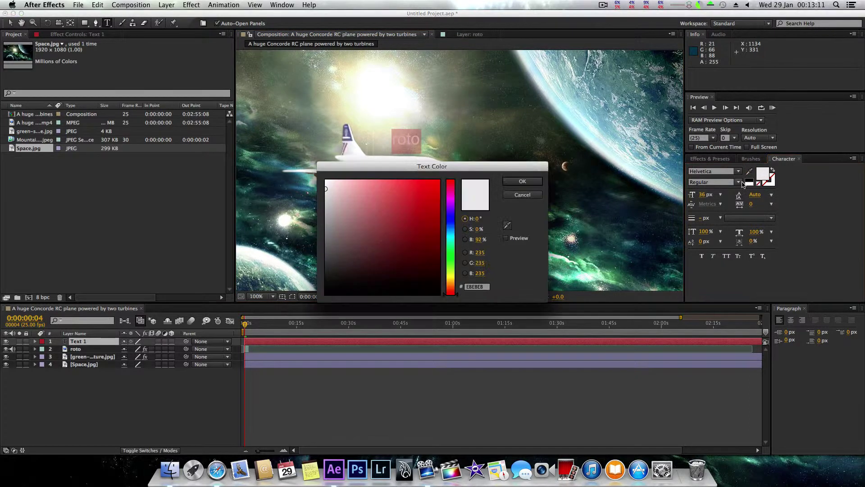
click(452, 227)
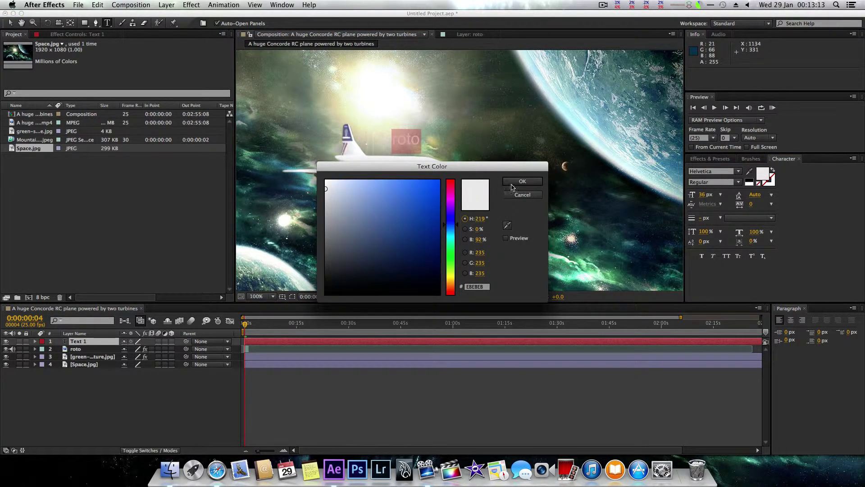
click(429, 189)
click(515, 182)
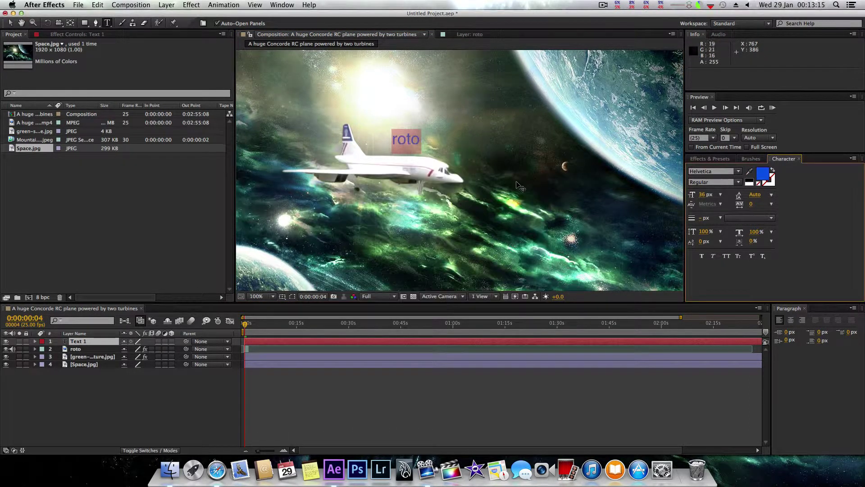
- Place the text layer beneath the roto plane layer and move the text to position 475, 319 behind the fuselage
click(10, 23)
mouse_move(392, 134)
mouse_down()
mouse_move(397, 149)
mouse_move(405, 145)
mouse_up()
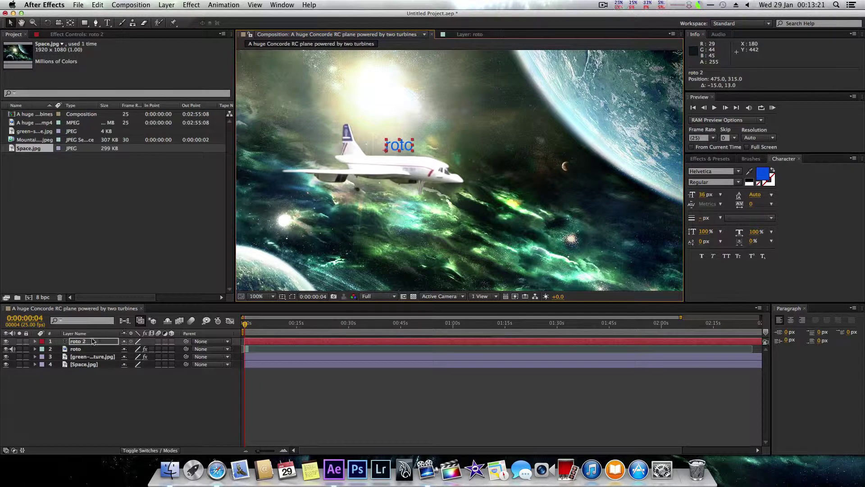
drag(76, 345, 79, 354)
mouse_move(397, 158)
mouse_down()
mouse_move(397, 174)
mouse_move(397, 148)
mouse_up()
key(period)
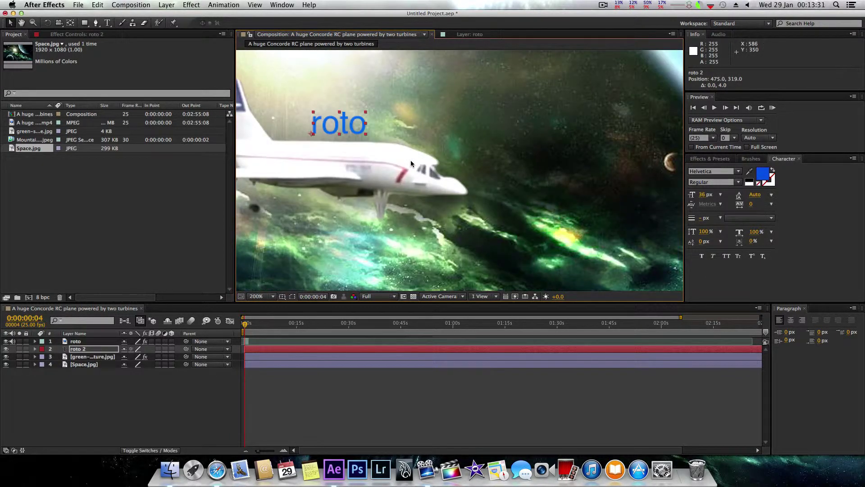
key(comma)
key(comma)
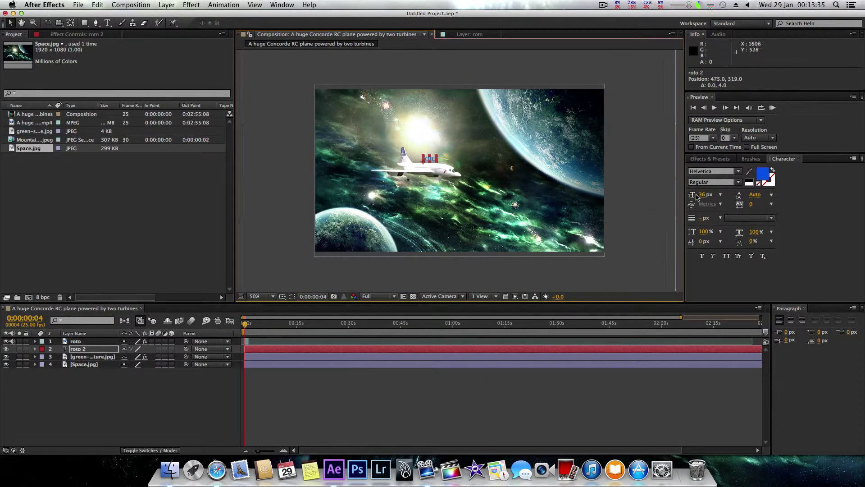
- Set the text's font size to 262 px, move it behind the plane at 281, 429, and scale it to 156%, 150%
drag(701, 194, 822, 195)
drag(498, 151, 457, 171)
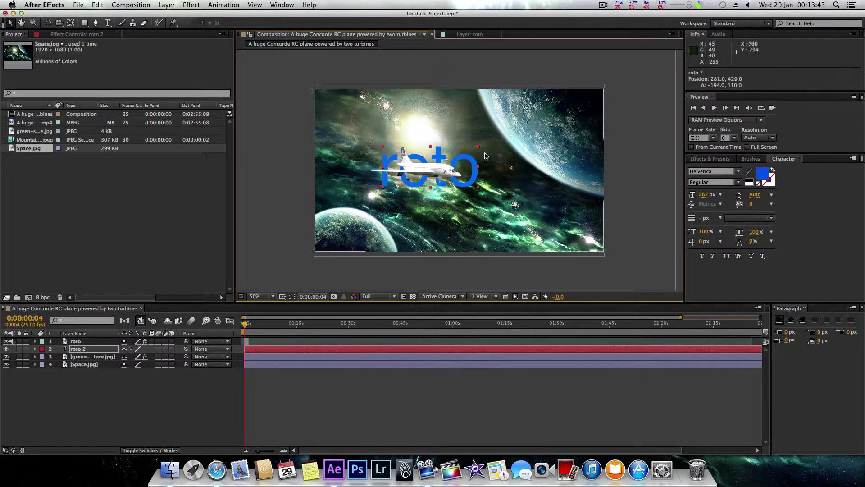
drag(477, 147, 535, 127)
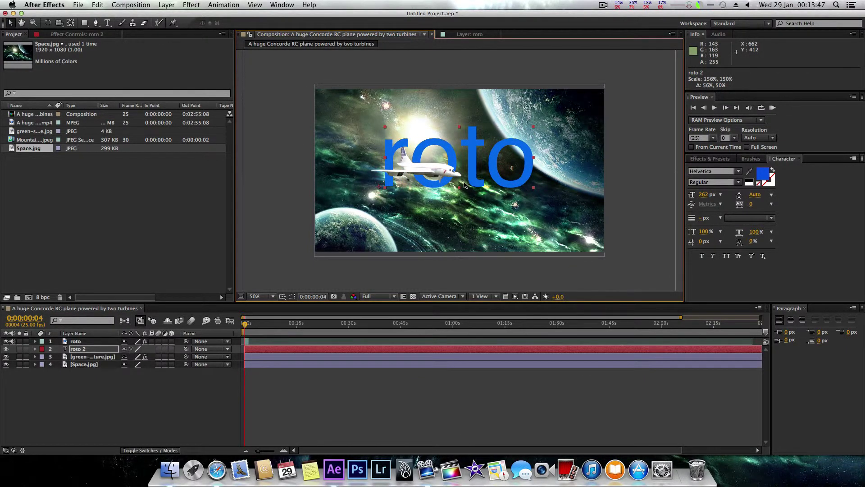
- Reposition the large text behind the plane at 230, 474 and return the current time to 0:00:00:00
scroll(464, 183, up, 2)
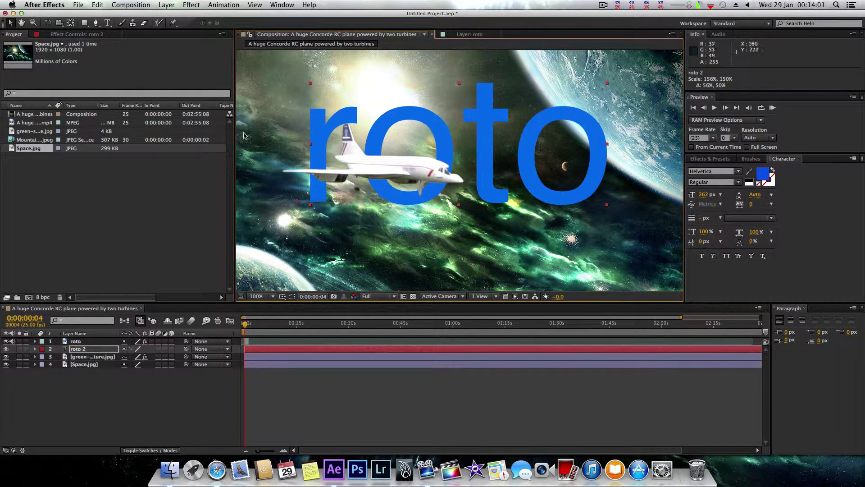
drag(368, 171, 387, 185)
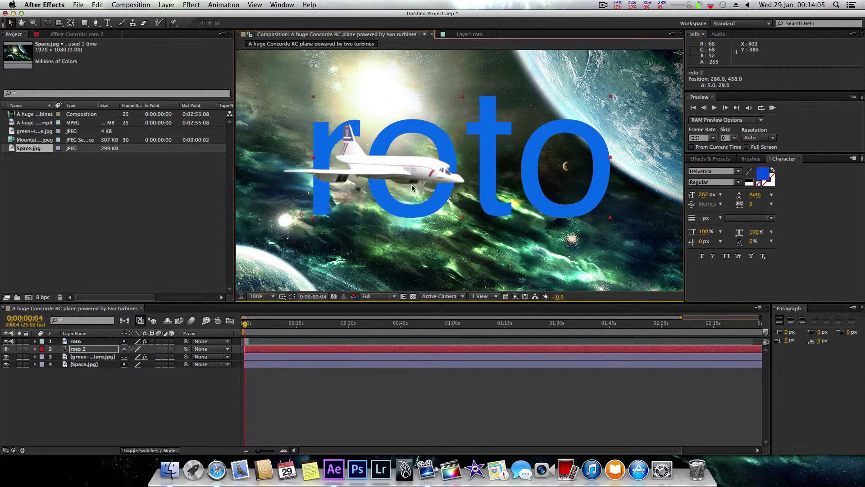
drag(475, 163, 443, 171)
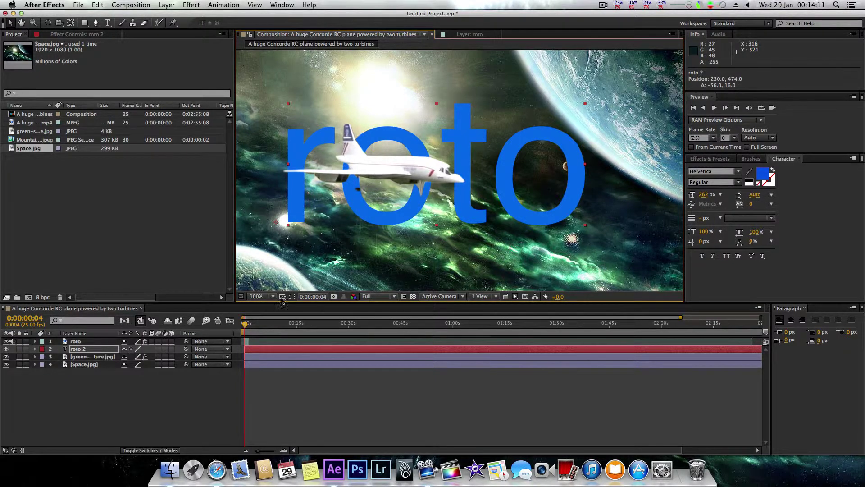
mouse_move(244, 325)
mouse_down()
mouse_move(252, 324)
mouse_move(244, 324)
mouse_up()
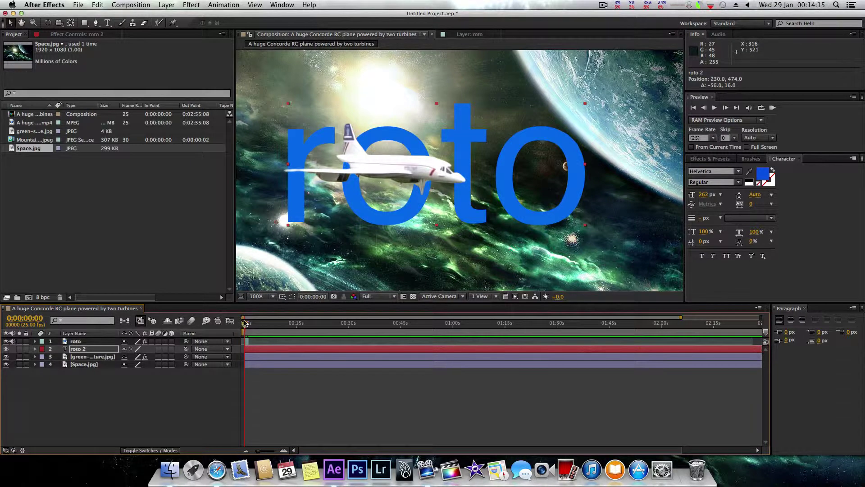
key(period)
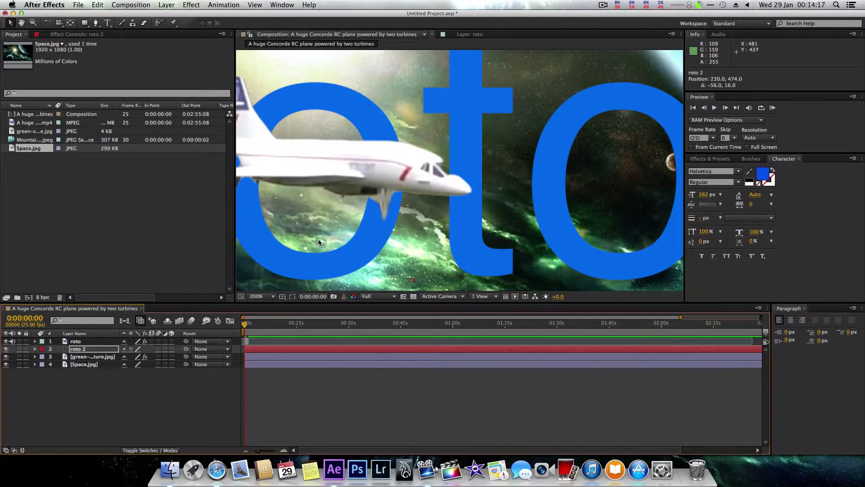
key(comma)
key(comma)
key(comma)
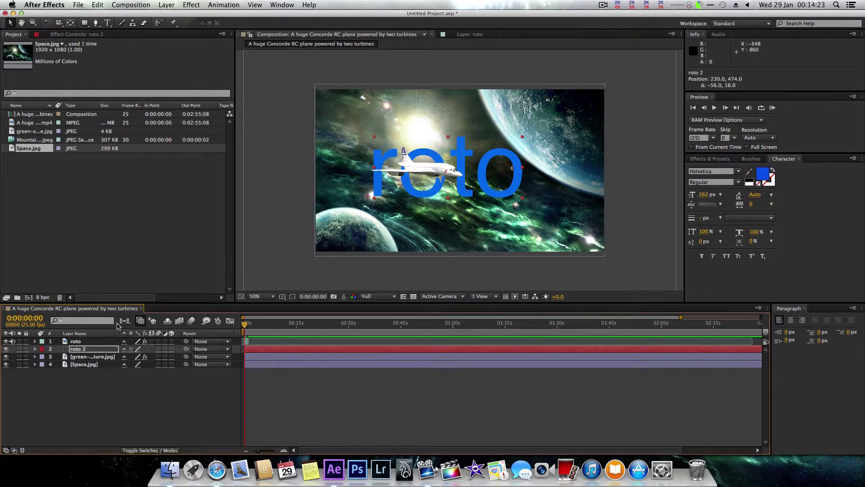
- Unfreeze the roto plane layer's Roto Brush segmentation and advance through the clip to 0:00:01:01 to check the outline
click(77, 341)
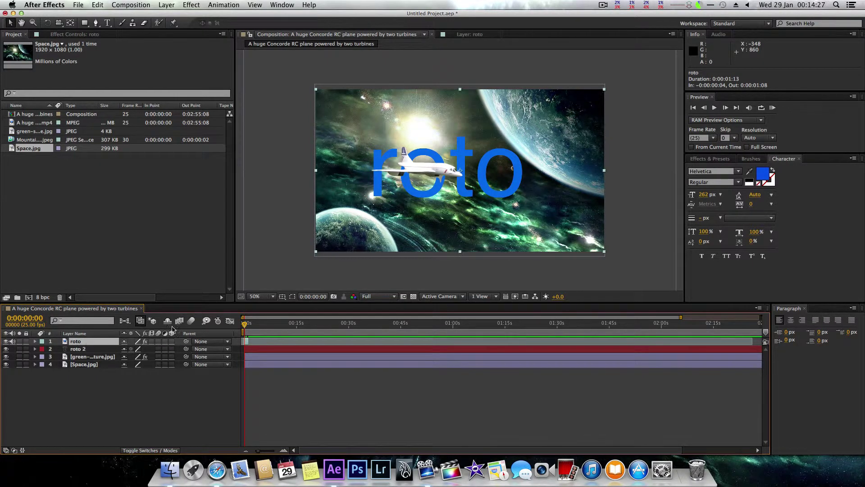
click(453, 36)
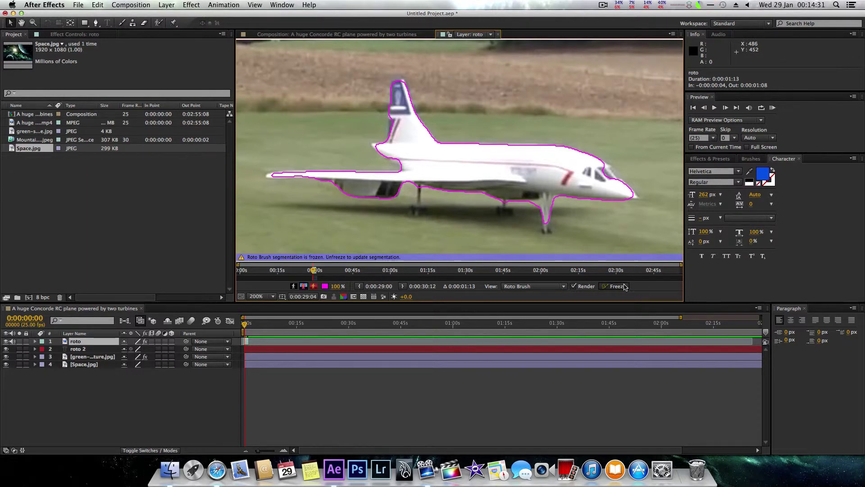
click(610, 288)
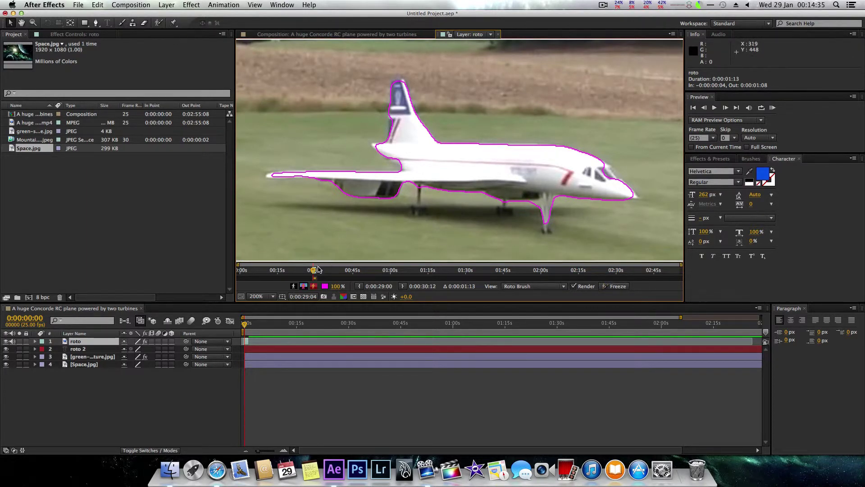
key(space)
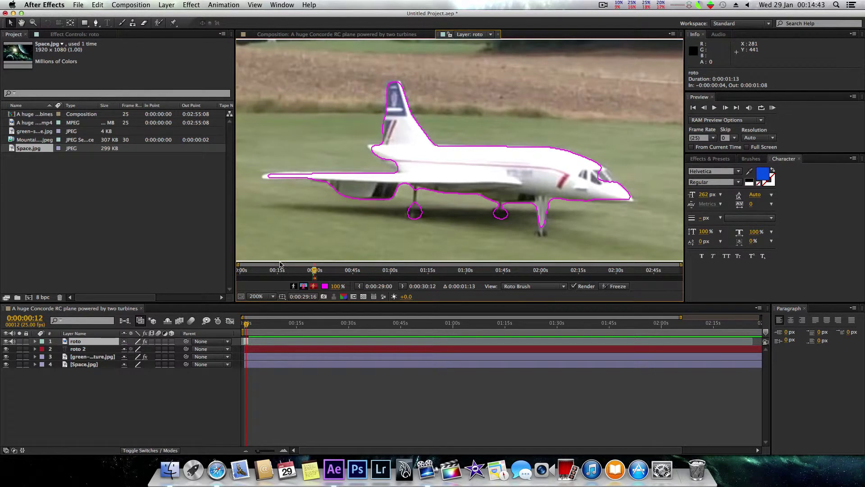
drag(246, 326, 248, 327)
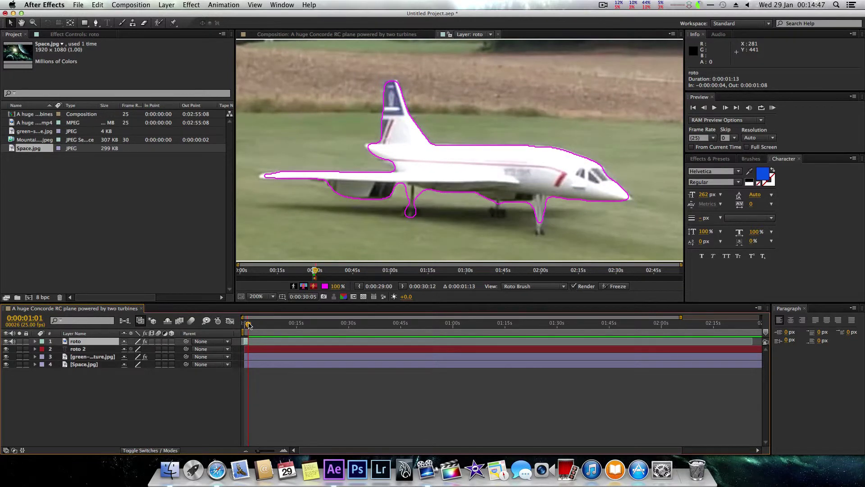